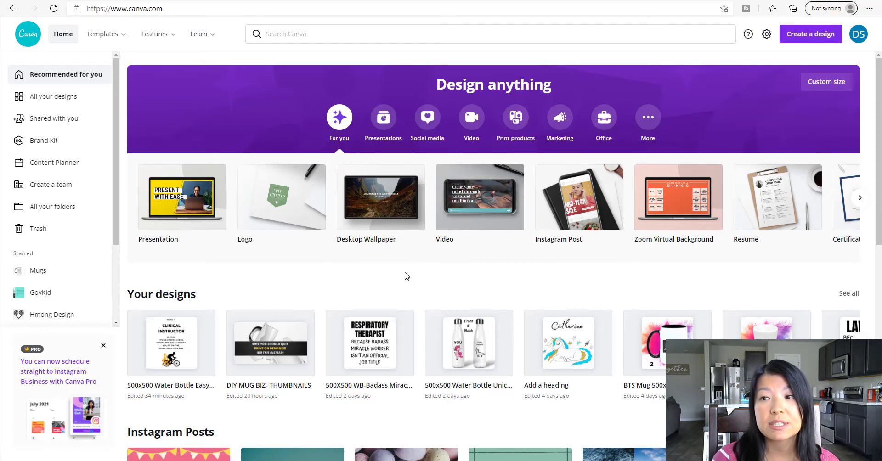
- Create a new blank design with a custom size of 500 x 500 px
left_click(805, 42)
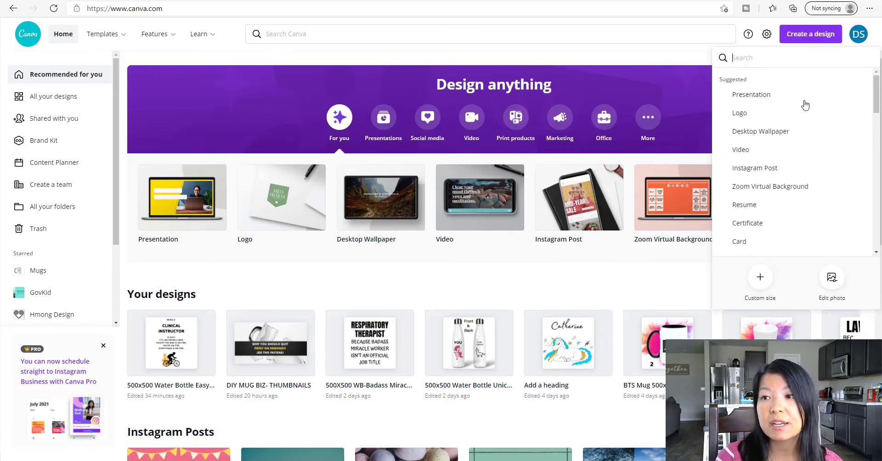
left_click(761, 279)
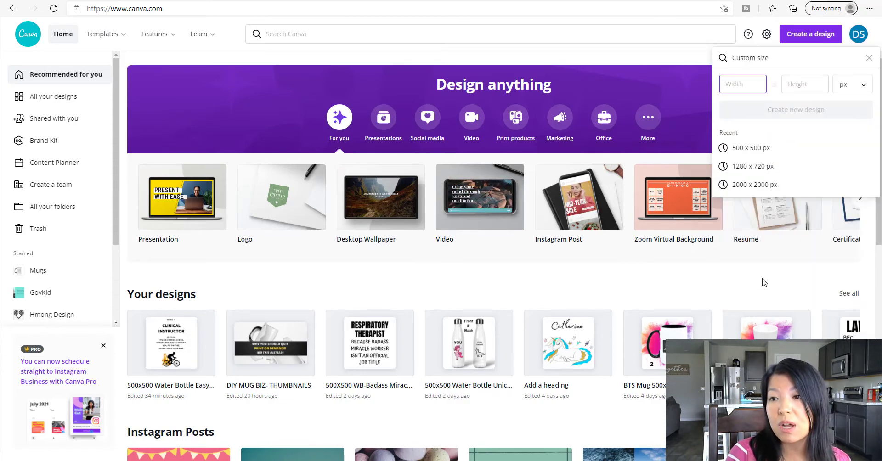
type("500")
key("Tab")
type("500")
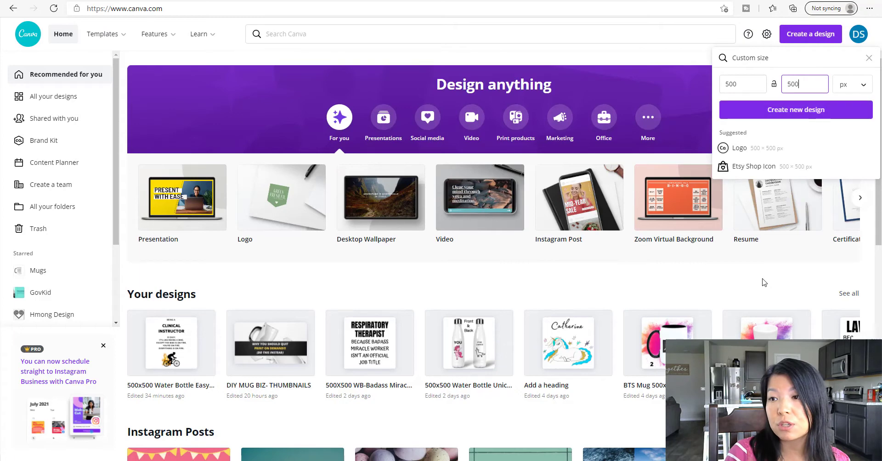
key("Return")
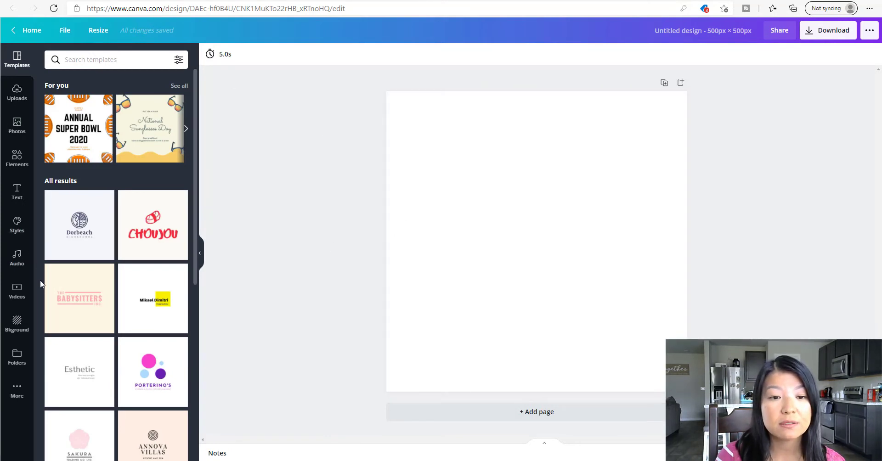
- Upload the photo IMG_5913 from the mom folder on the Desktop and add it to the blank page
left_click(17, 93)
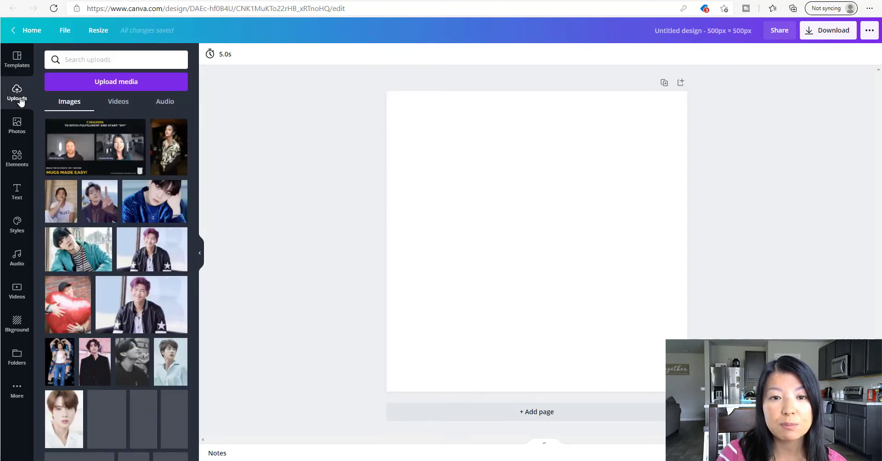
left_click(127, 83)
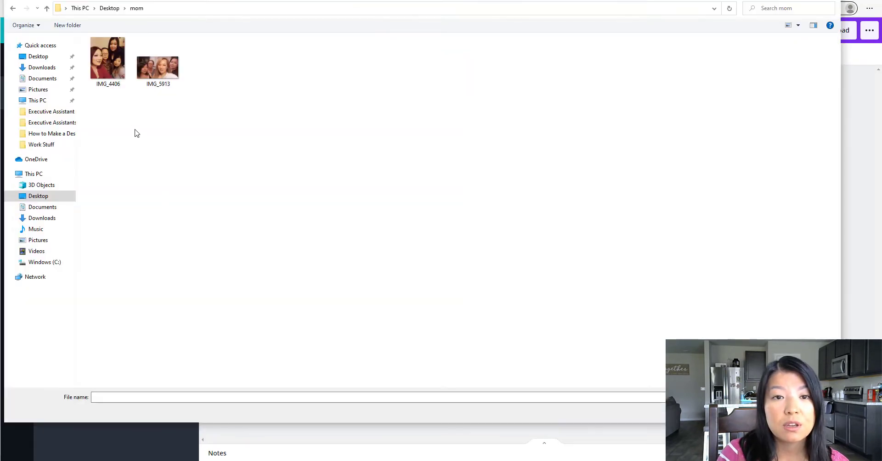
left_click(155, 76)
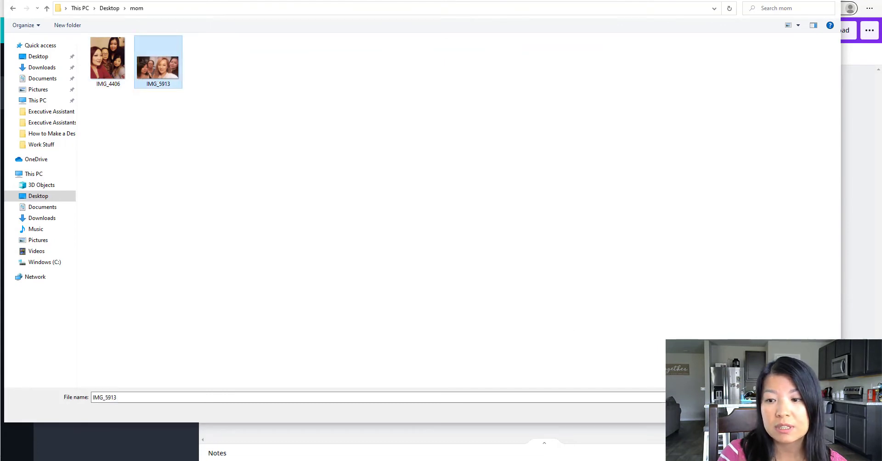
key("Return")
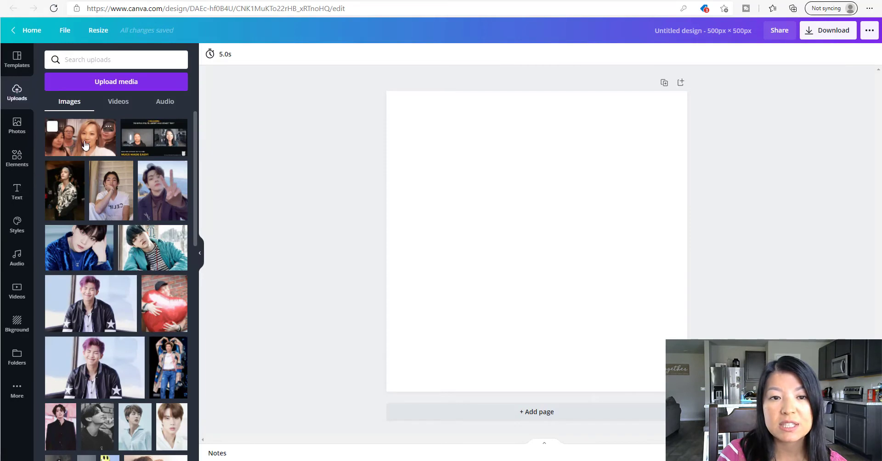
left_click(84, 146)
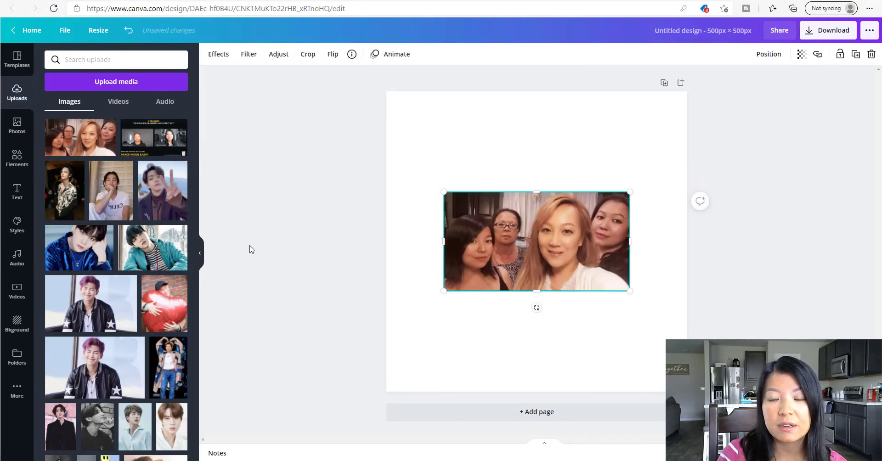
- Enlarge the group photo to span the full page width and position it slightly below the page's middle
left_click_drag(631, 192, 675, 163)
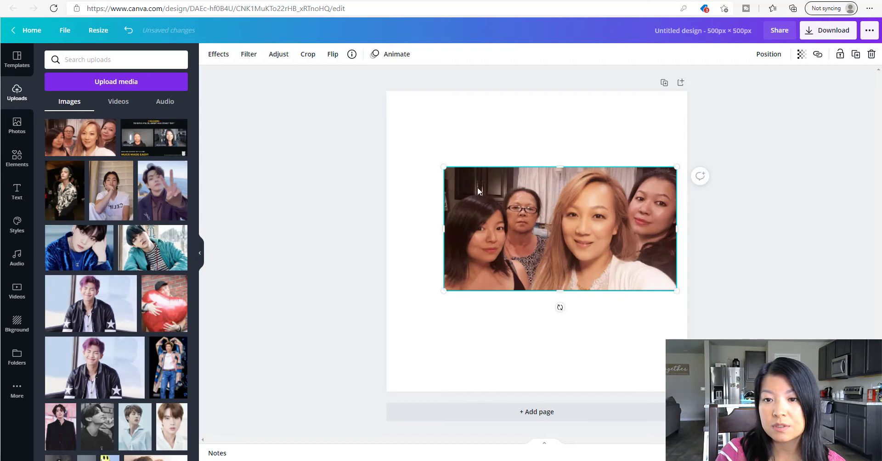
left_click_drag(448, 171, 387, 140)
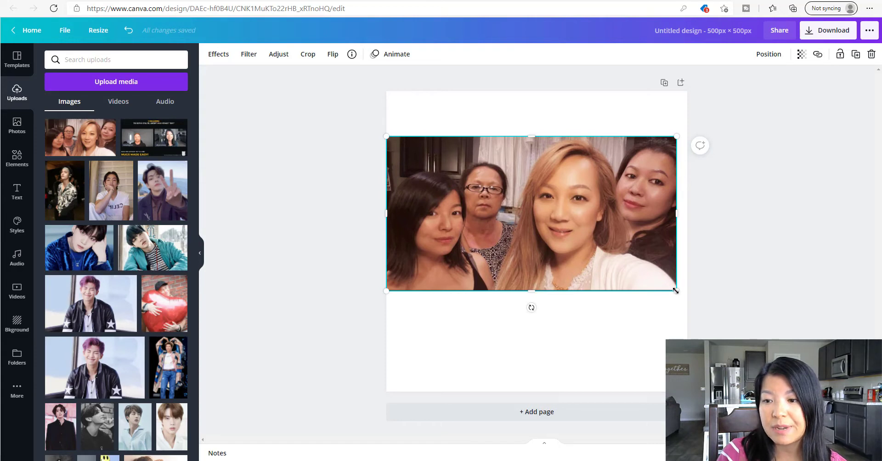
left_click_drag(673, 288, 683, 308)
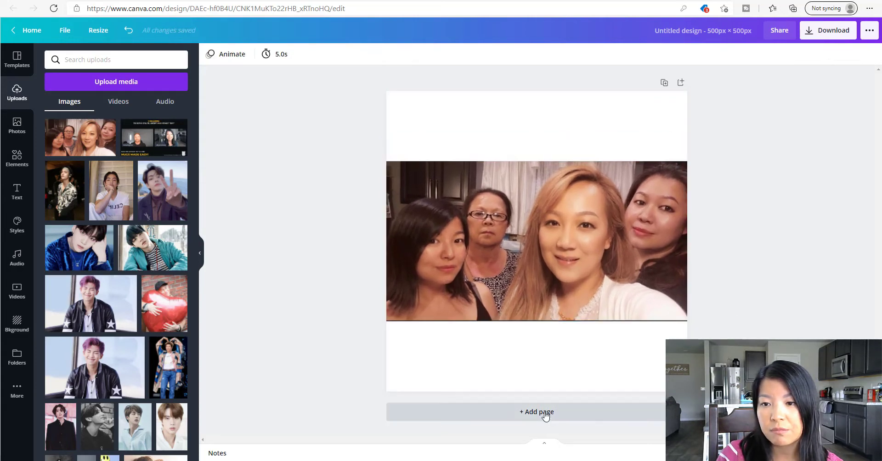
left_click_drag(550, 259, 548, 268)
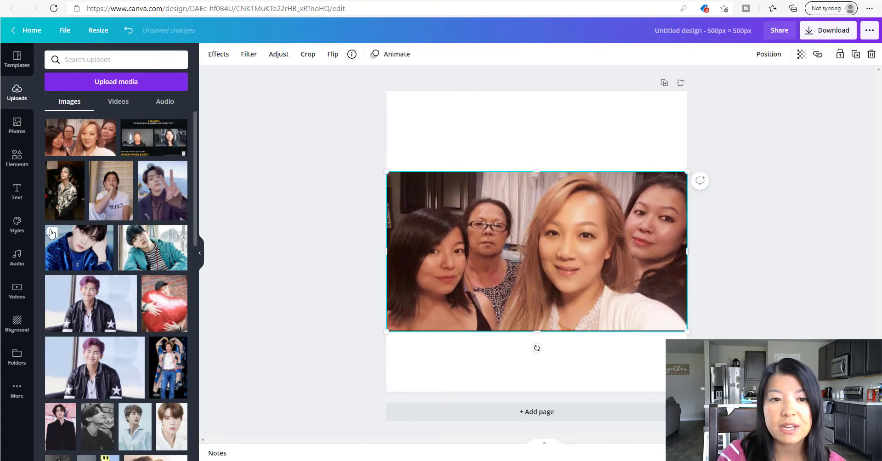
- Add a heading text box and place it in the white space just above the photo
left_click(19, 194)
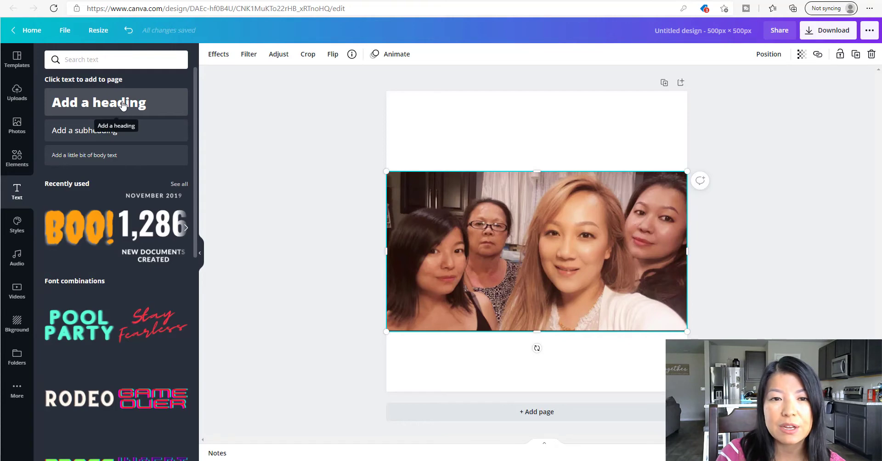
left_click(122, 105)
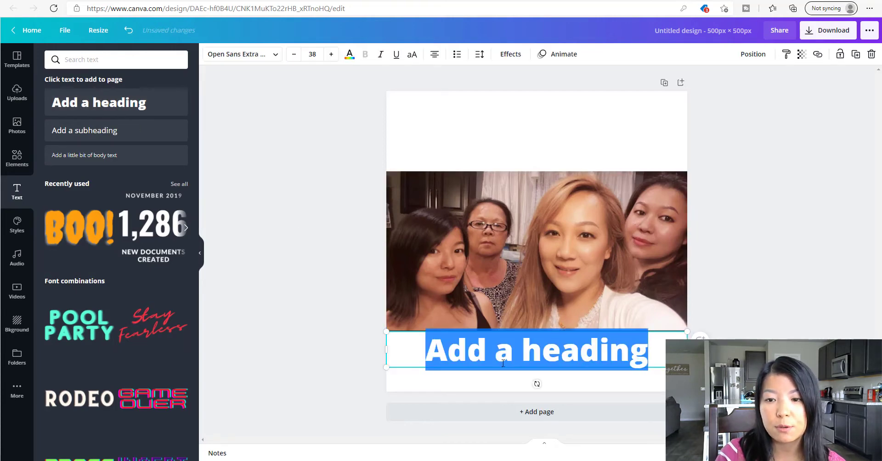
left_click(700, 339)
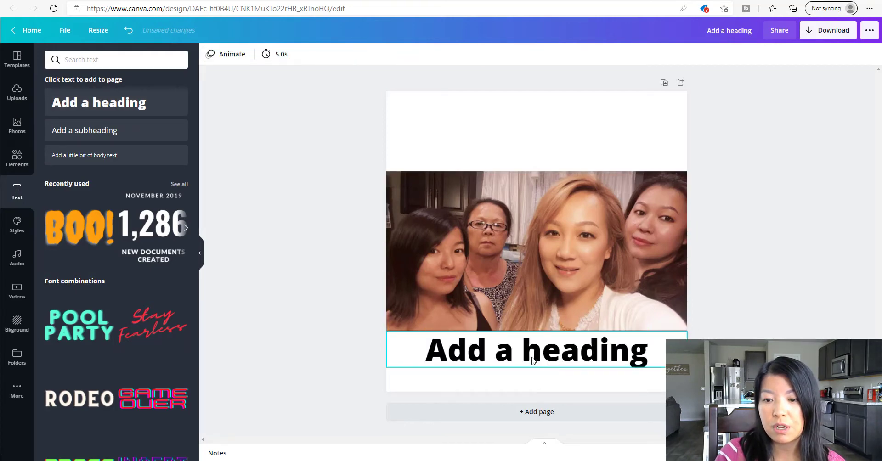
left_click_drag(535, 360, 536, 153)
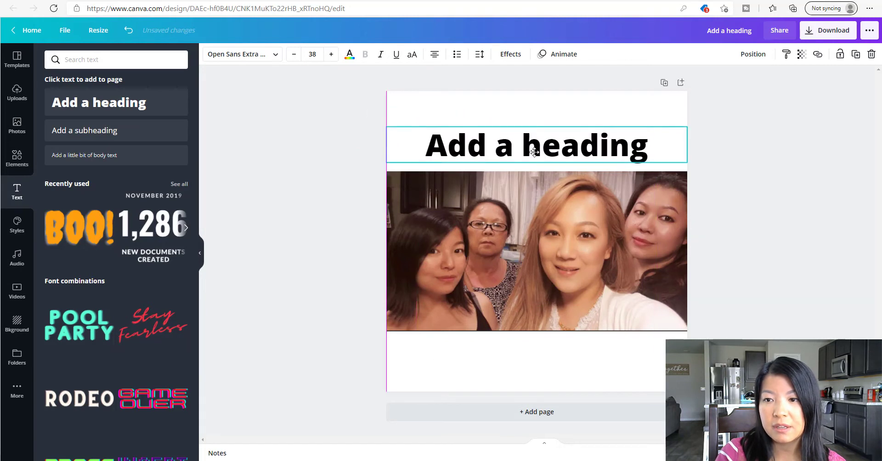
- Change the heading's font to Allura
double_click(456, 143)
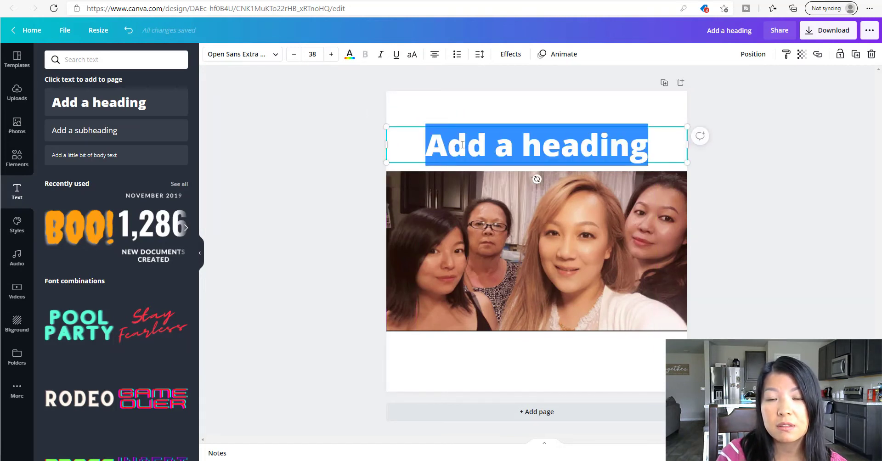
left_click(236, 55)
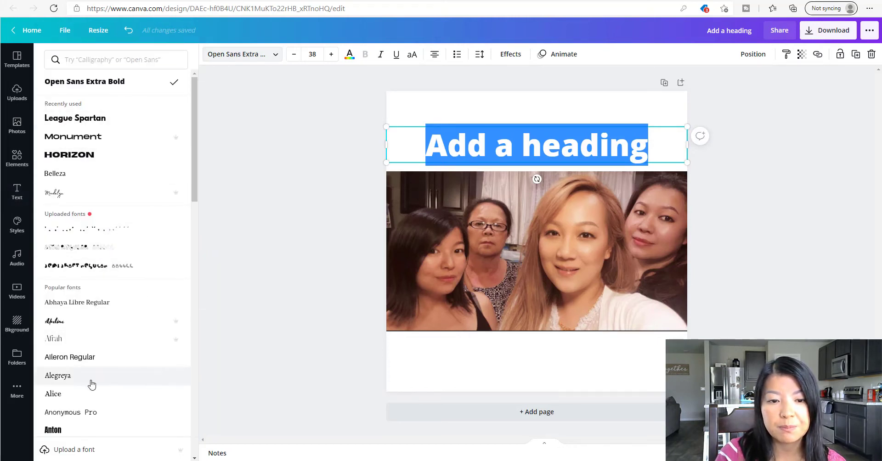
left_click(239, 56)
left_click(239, 57)
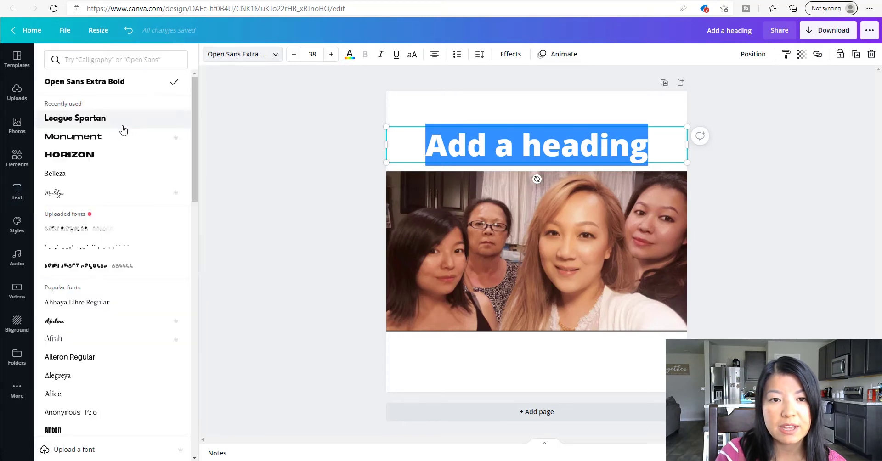
scroll(92, 299, "down", 7)
scroll(93, 299, "down", 4)
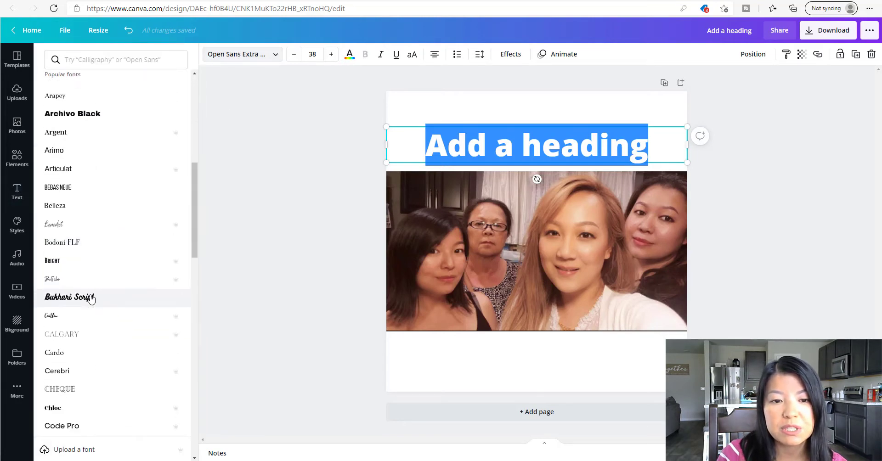
scroll(92, 294, "up", 10)
scroll(94, 290, "down", 4)
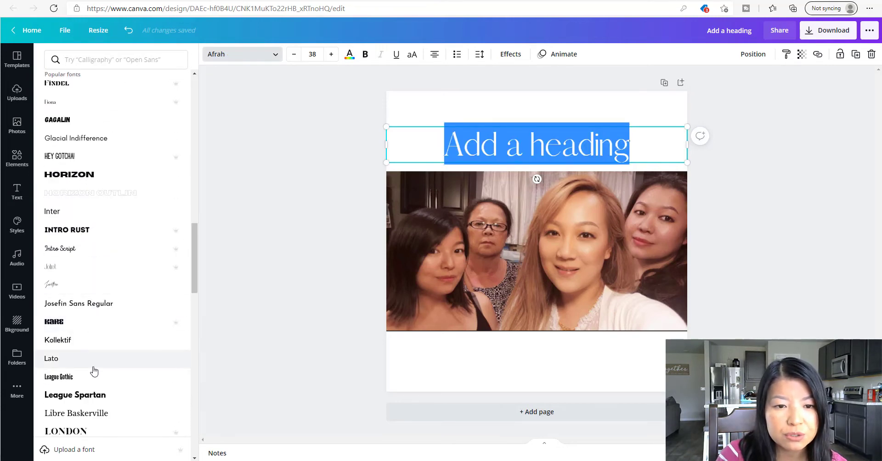
scroll(92, 368, "down", 6)
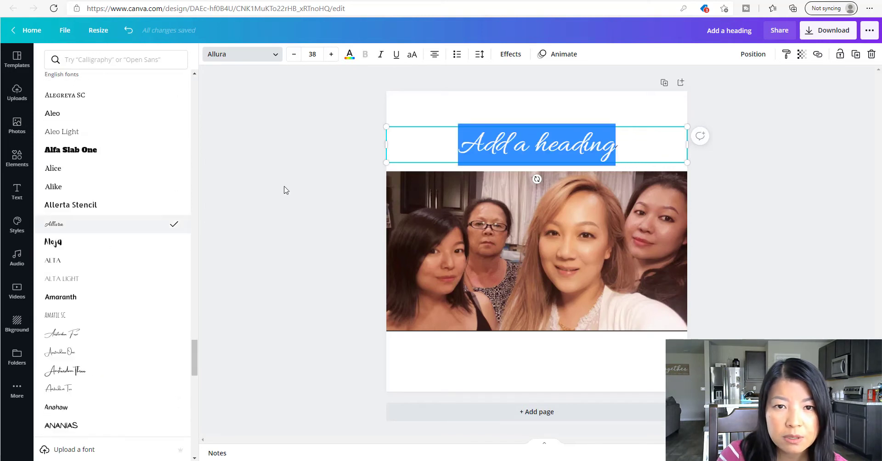
- Replace the heading's placeholder text with "Best Mom Ever"
left_click(634, 143)
left_click_drag(634, 143, 465, 153)
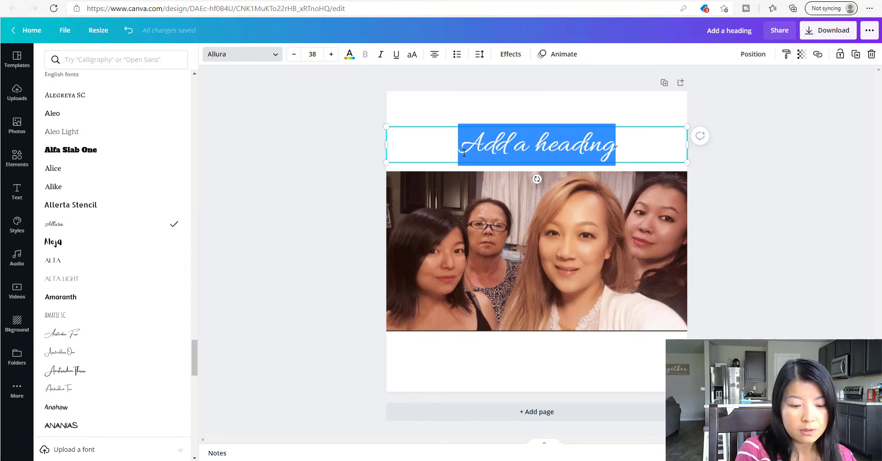
type("BE")
key("BackSpace")
key("BackSpace")
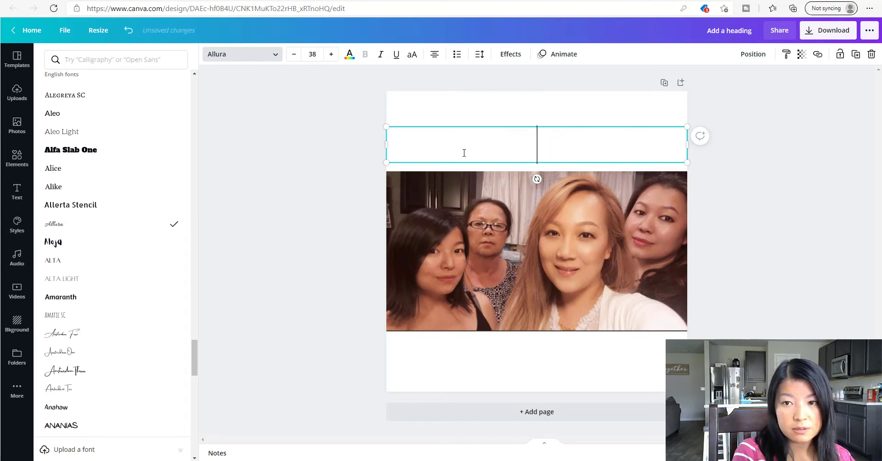
type("T")
key("BackSpace")
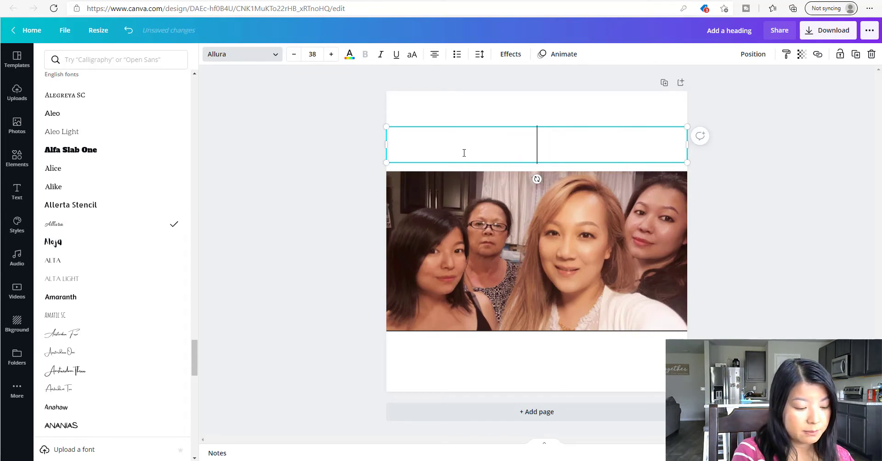
type("Best Mom")
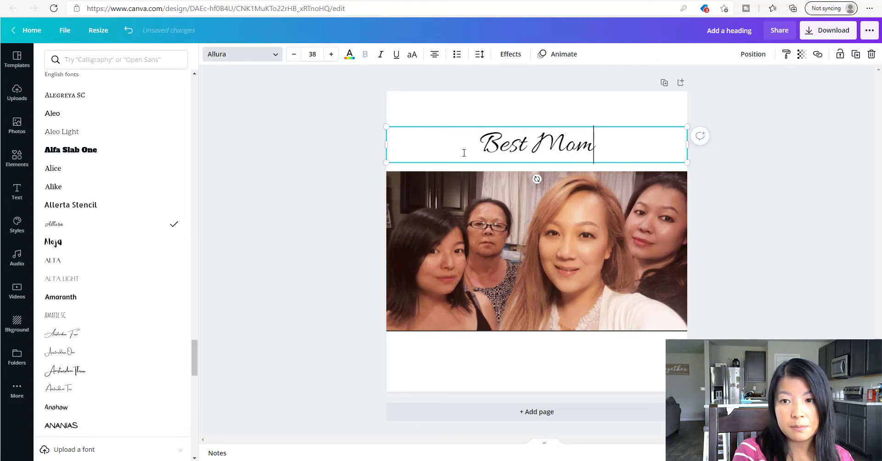
type(" EVER")
key("BackSpace")
key("BackSpace")
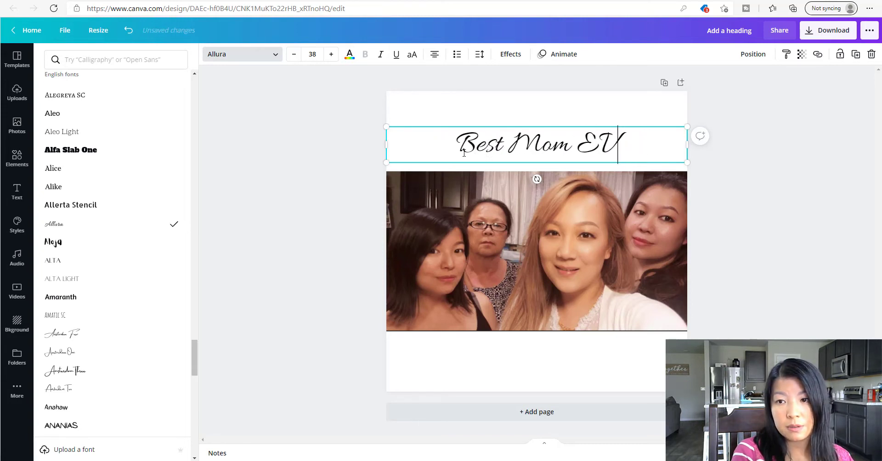
key("BackSpace")
type("ver")
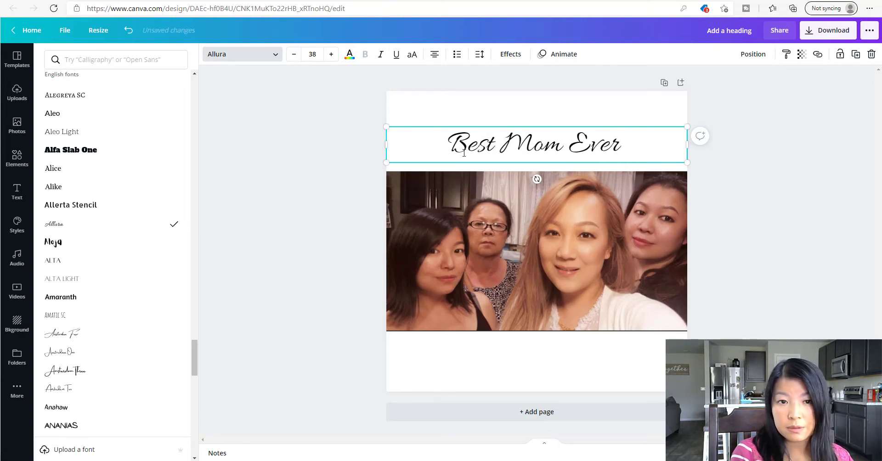
- Search the photo library for "heart"
left_click(21, 133)
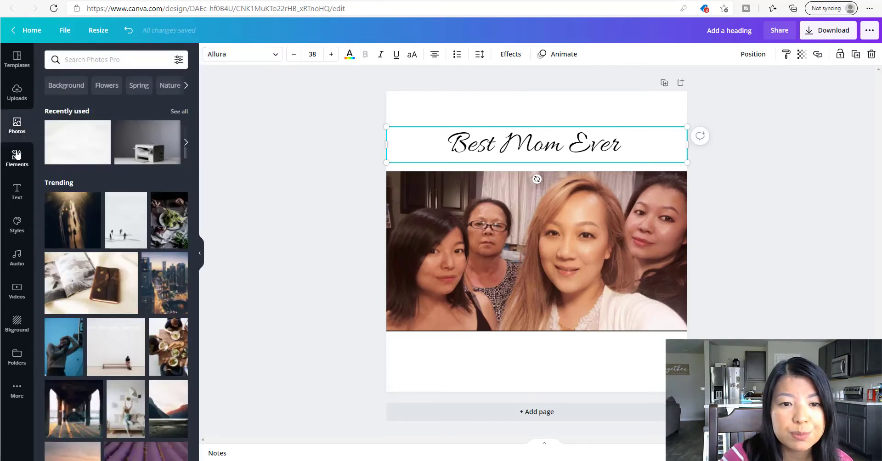
left_click(76, 58)
type("heart")
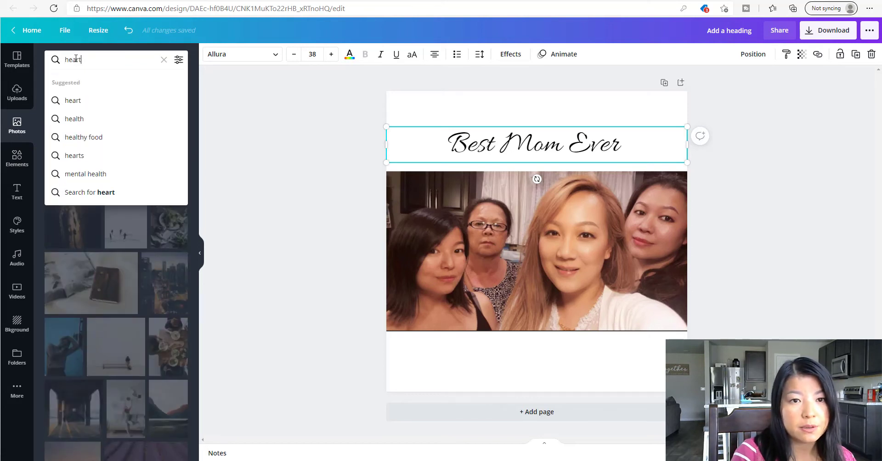
key("Return")
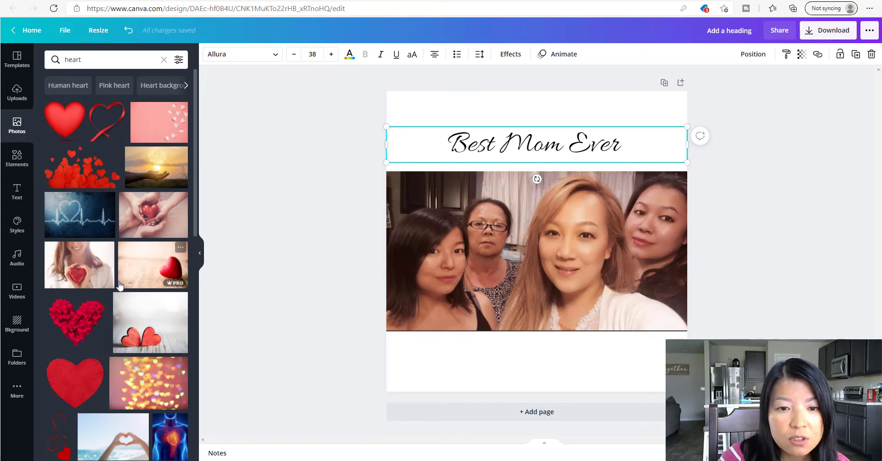
- Add the glossy red heart image, shrink it and place it just right of the "Best Mom Ever" heading
scroll(118, 286, "down", 5)
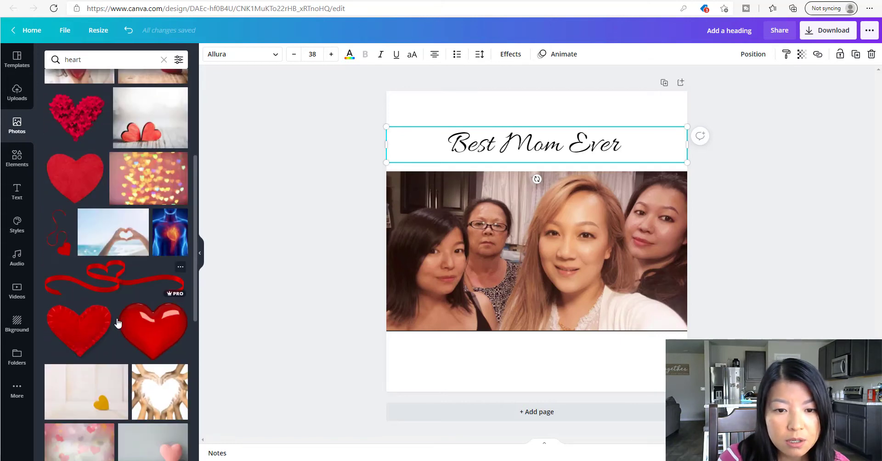
scroll(118, 323, "down", 15)
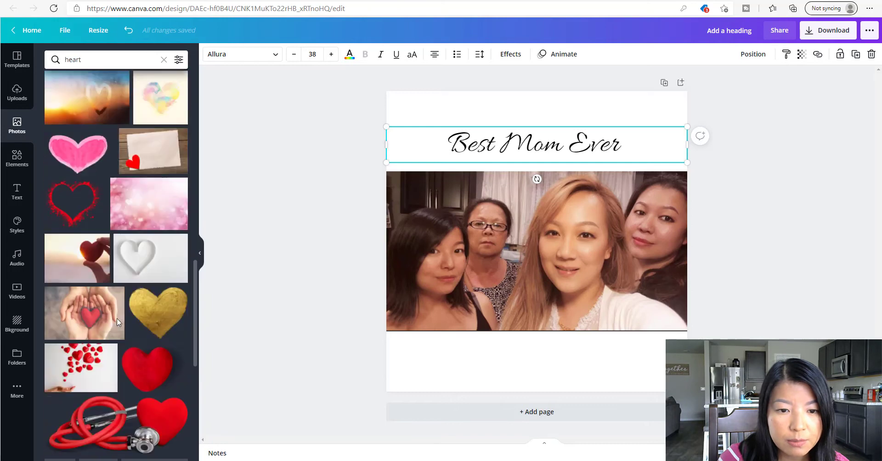
scroll(118, 323, "down", 8)
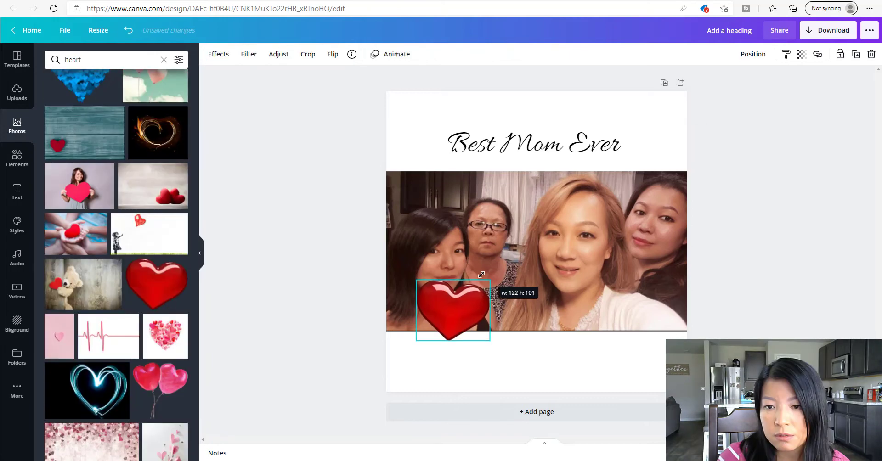
left_click_drag(481, 274, 475, 293)
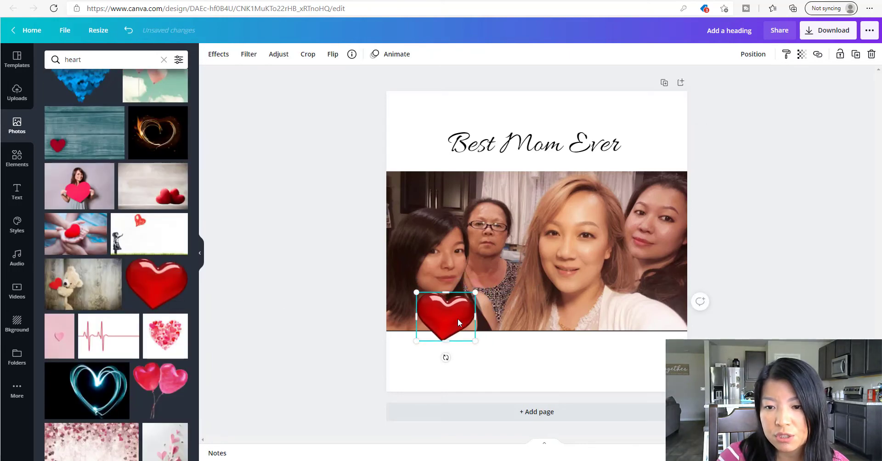
left_click_drag(440, 320, 654, 140)
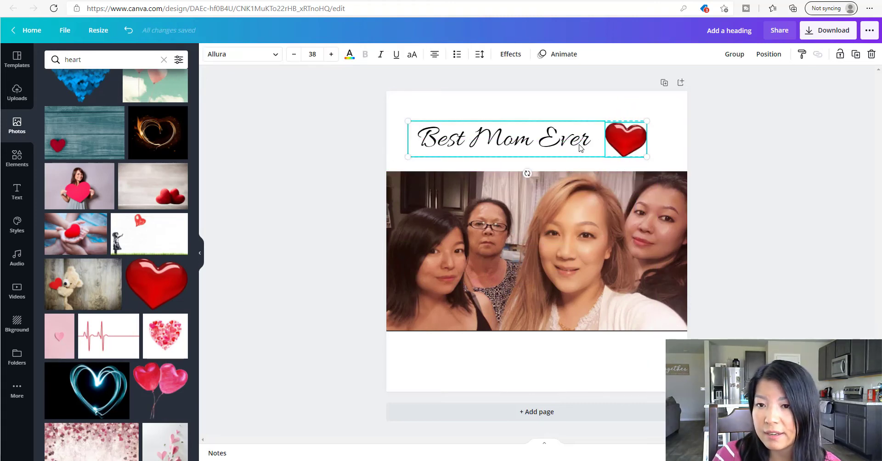
- Centre the heading and heart together horizontally, and enlarge them to nearly the page width with the text at about size 47.8
left_click_drag(565, 145, 561, 140)
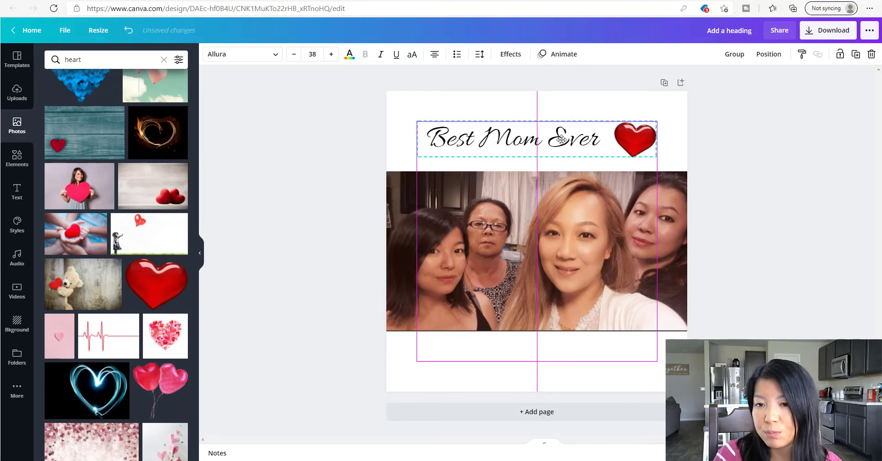
left_click_drag(562, 139, 561, 140)
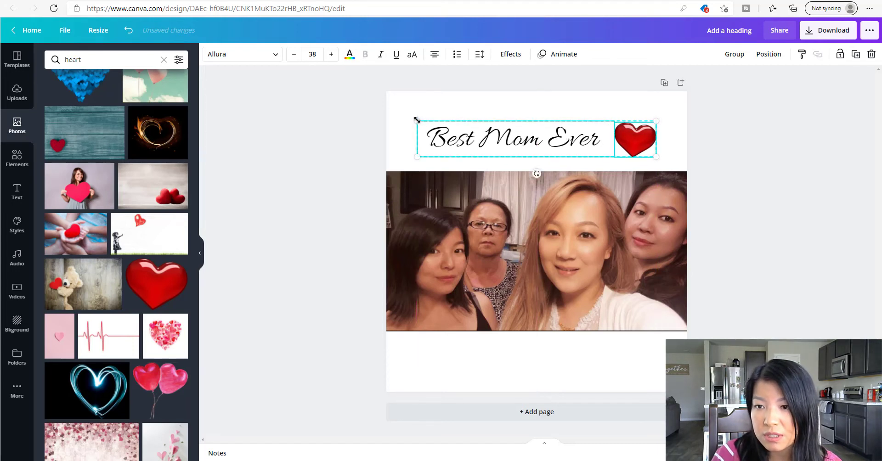
left_click_drag(417, 120, 387, 116)
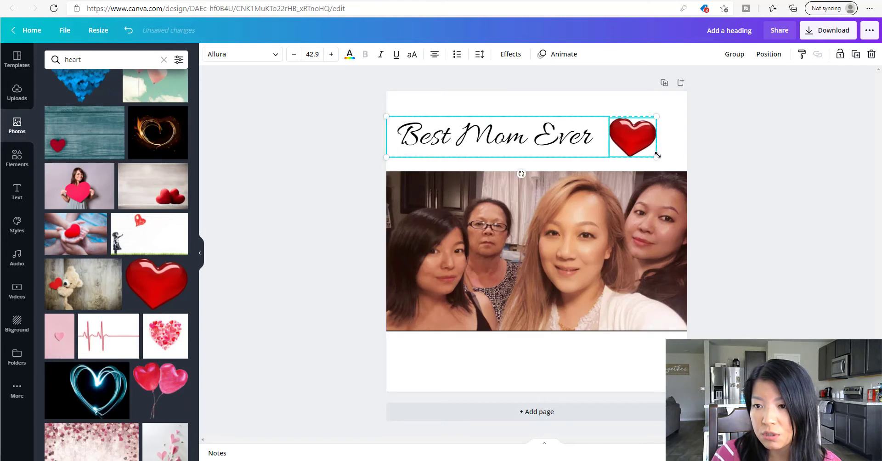
left_click_drag(658, 156, 678, 161)
- Nudge the heading text alone slightly to the right, closer to the heart
left_click(691, 180)
left_click(532, 159)
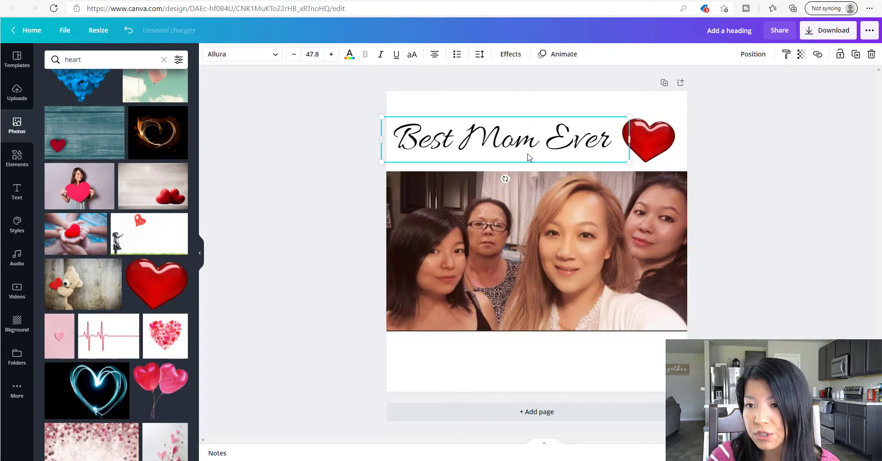
key("Right")
key("Right")
key("Right")
key("Right")
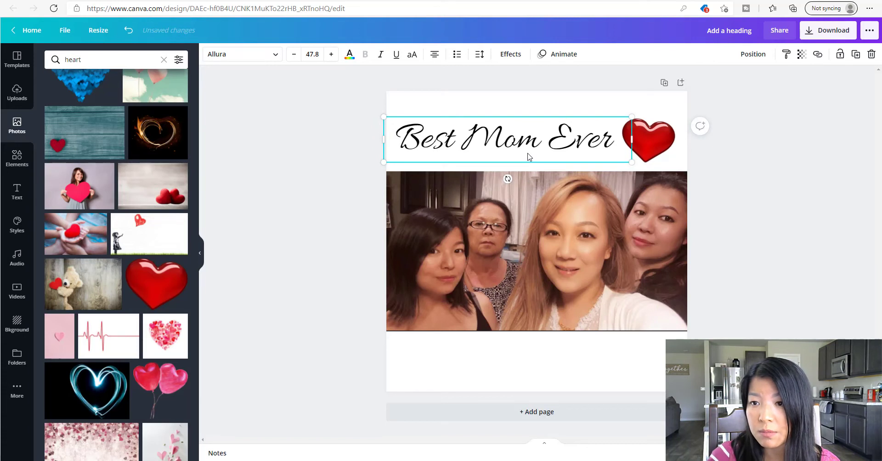
left_click(831, 256)
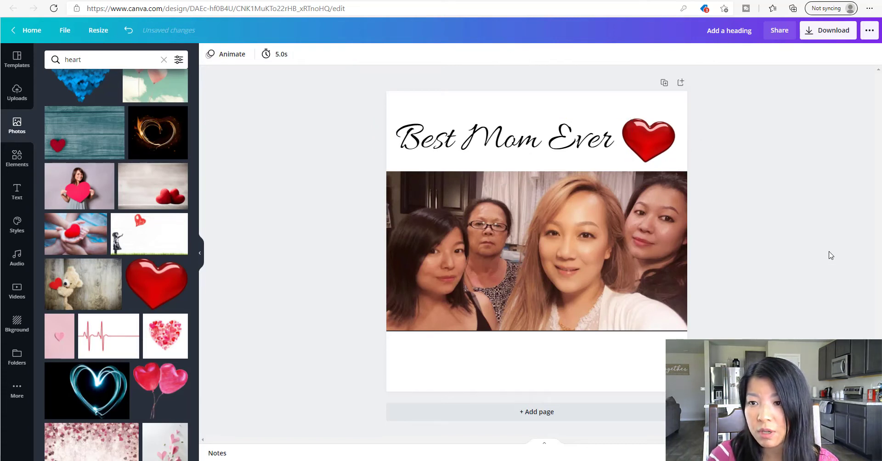
- Group the heading, heart and photo, and move the group slightly down so it is centred on the page
left_click_drag(380, 125, 721, 352)
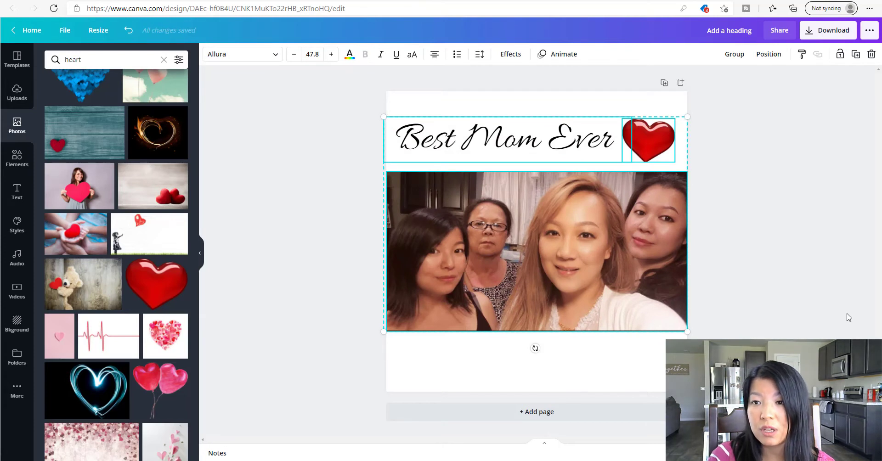
left_click(735, 54)
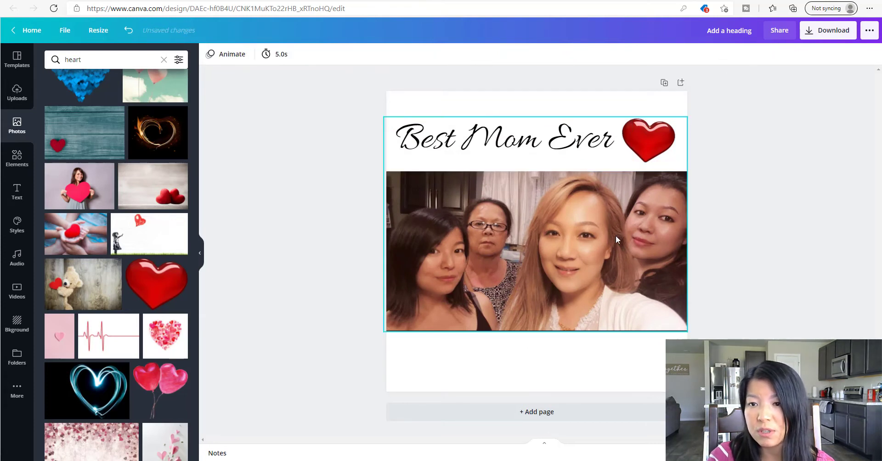
left_click_drag(616, 235, 599, 245)
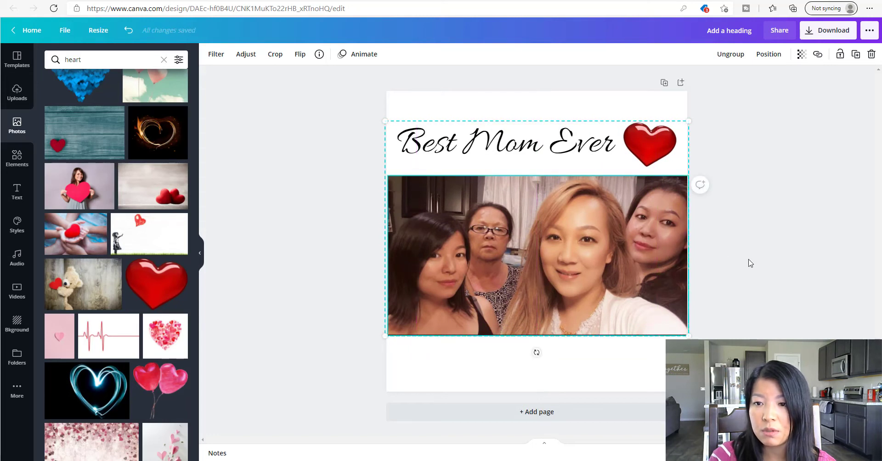
left_click(792, 277)
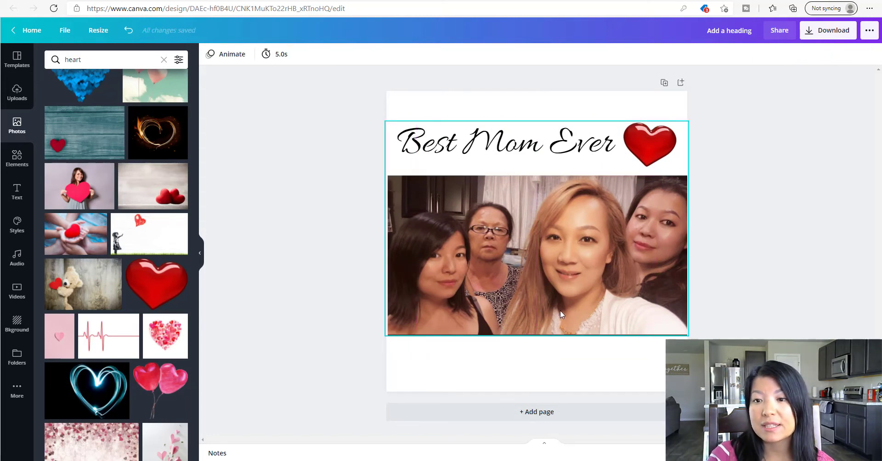
- Download the design as a PNG with a transparent background and dismiss the completion dialog
left_click(827, 29)
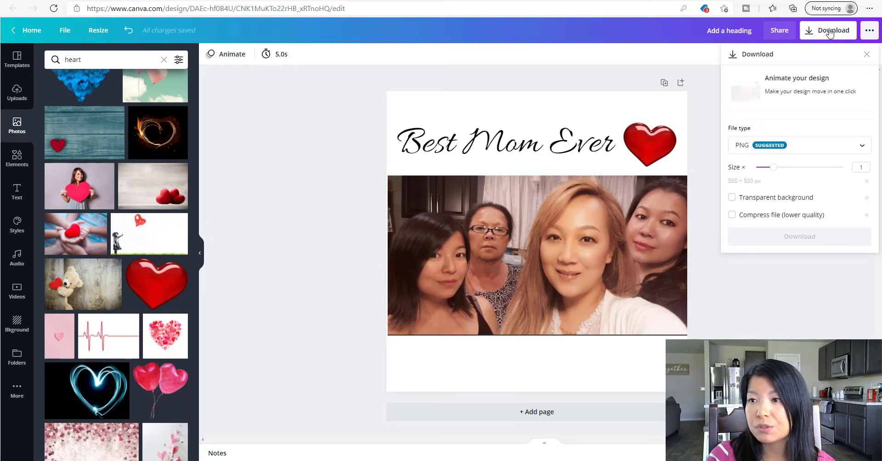
left_click(745, 203)
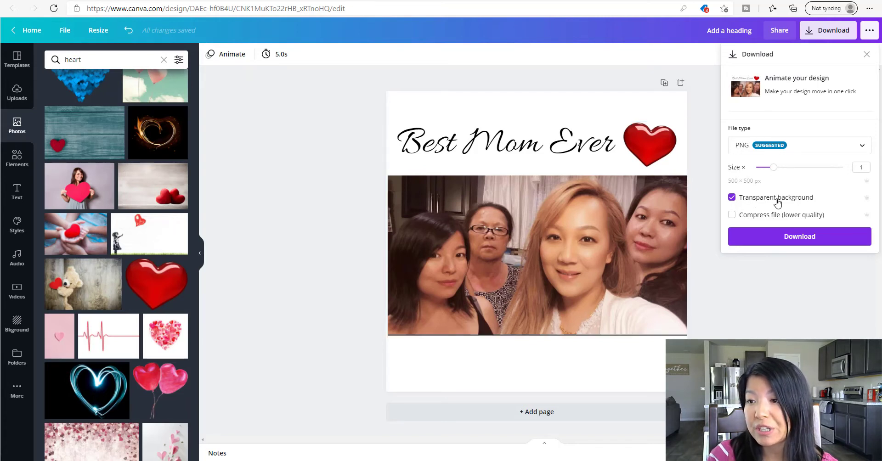
left_click(784, 237)
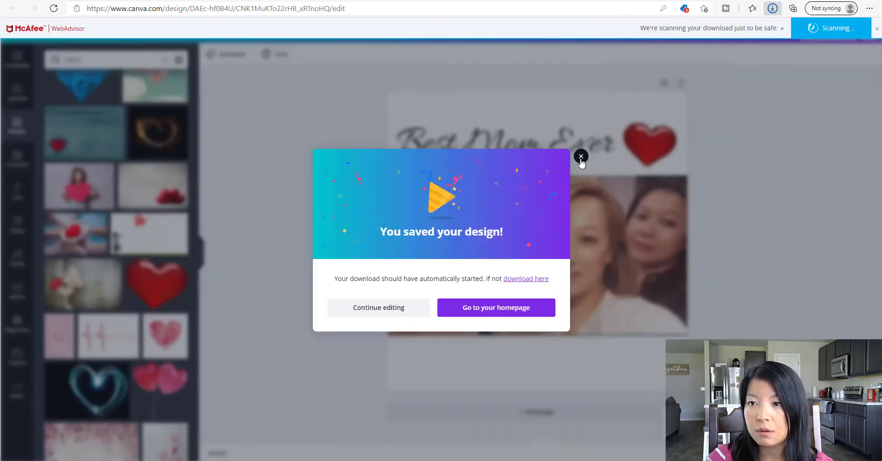
left_click(581, 157)
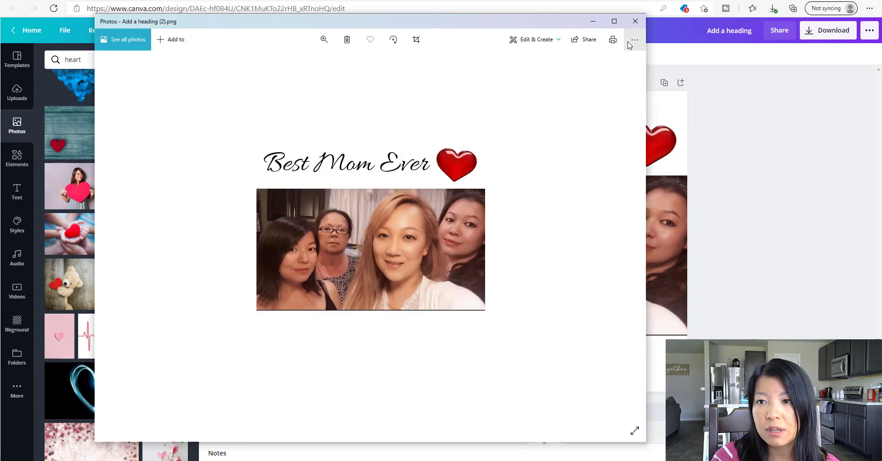
- Save a copy of the downloaded image from Photos as "mom" in the Desktop's mom folder
left_click(635, 42)
left_click(619, 79)
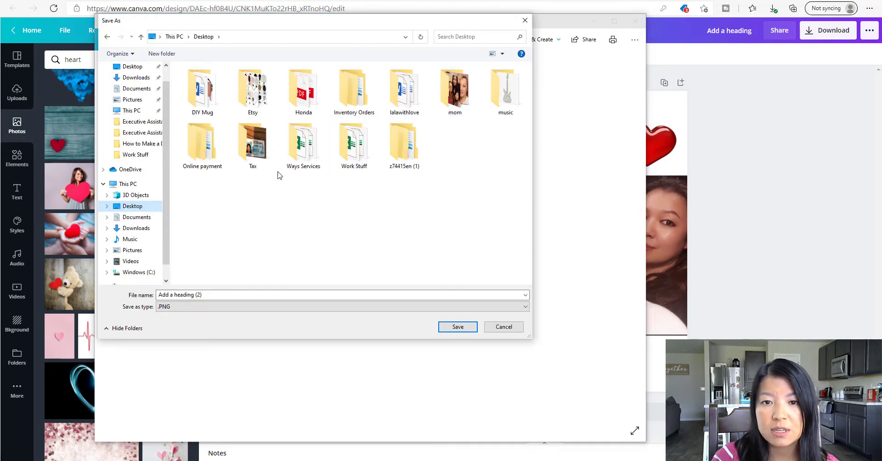
type("mom")
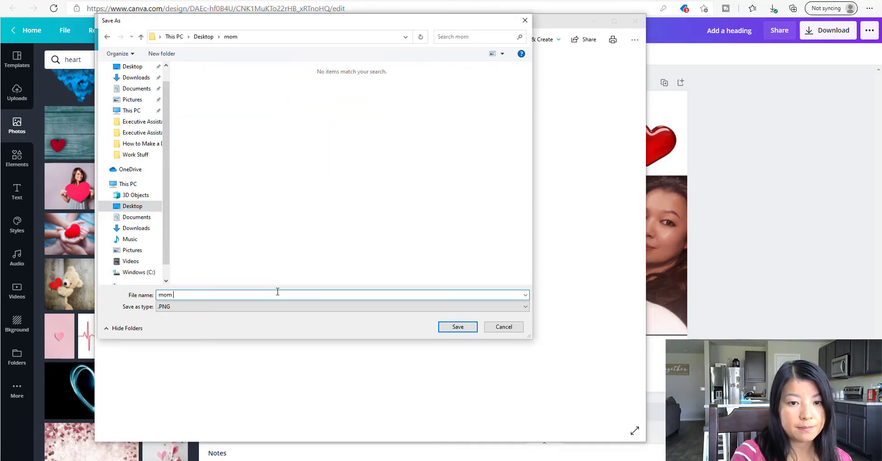
key("Return")
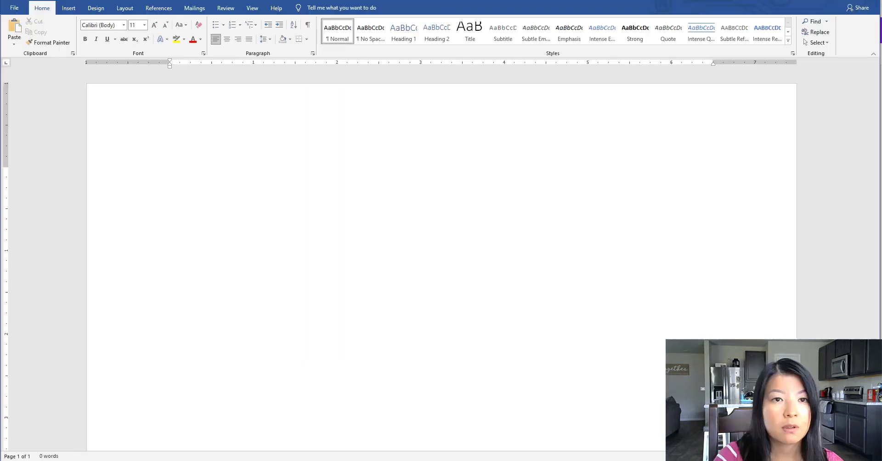
- Insert the "mom" picture from the Desktop's mom folder into the blank Word document
left_click(69, 9)
left_click(107, 34)
left_click(118, 64)
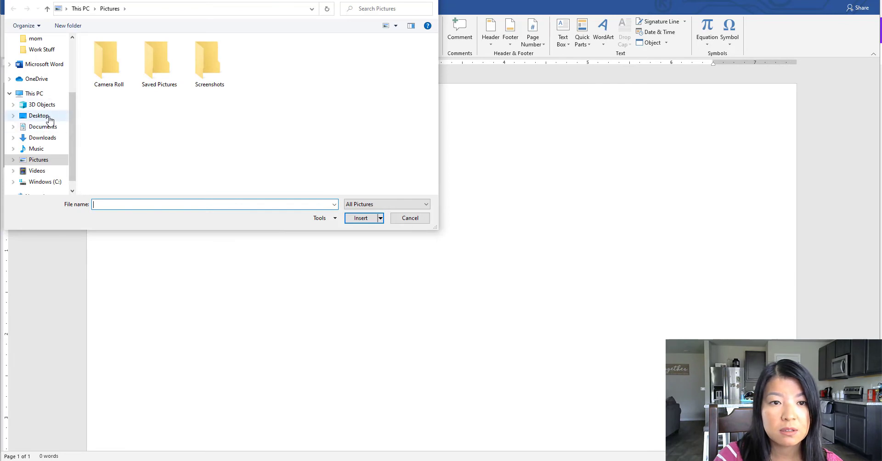
left_click(40, 116)
double_click(355, 67)
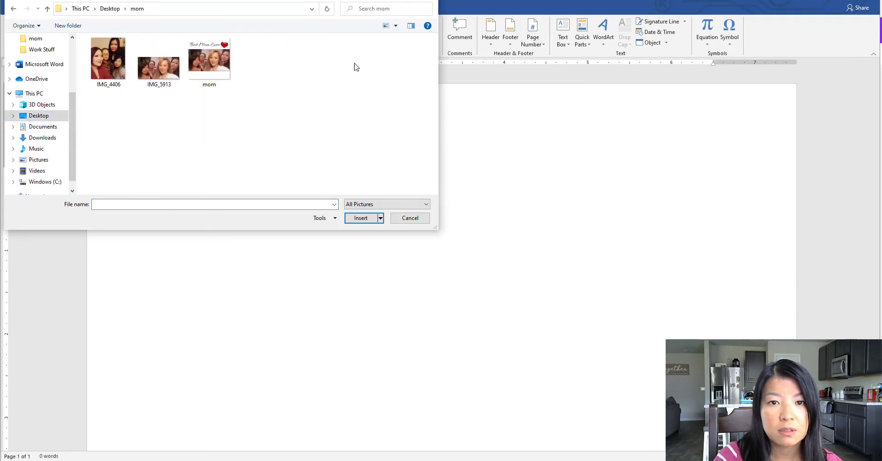
left_click(209, 60)
left_click(361, 218)
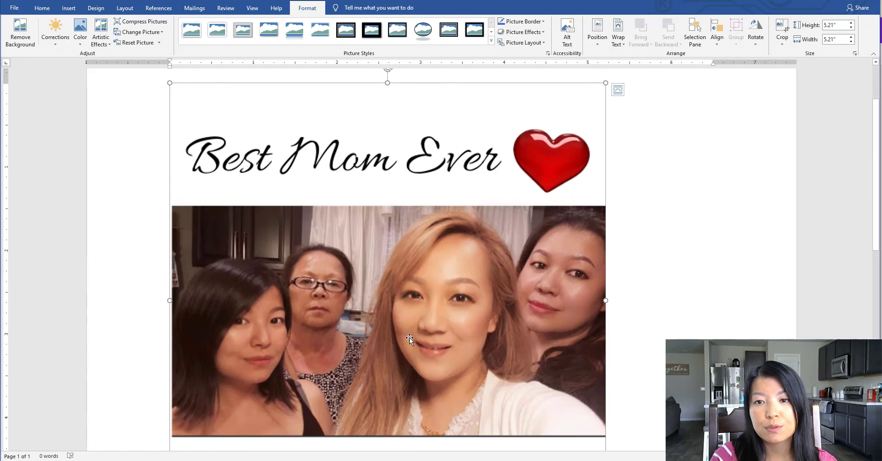
- Set the inserted picture's text wrapping to In Front of Text
right_click(461, 266)
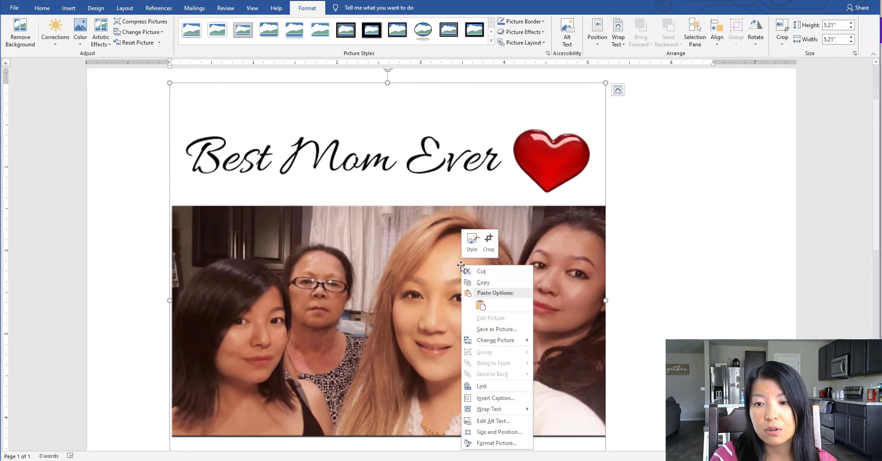
mouse_move(491, 411)
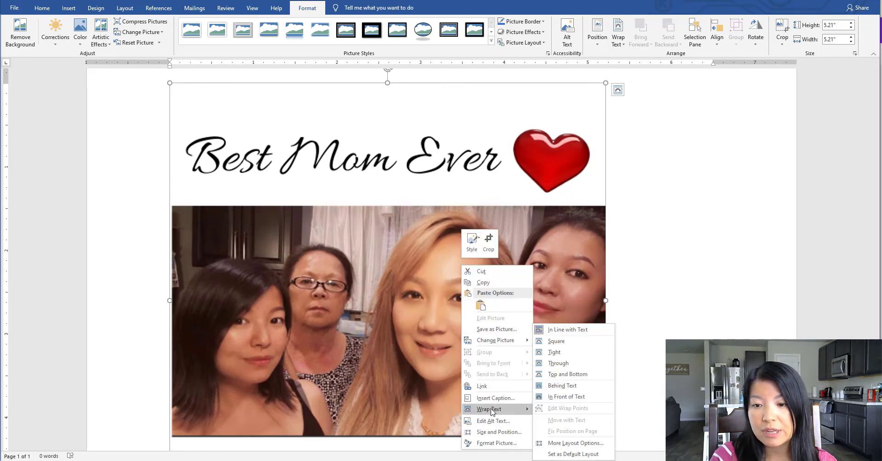
left_click(566, 397)
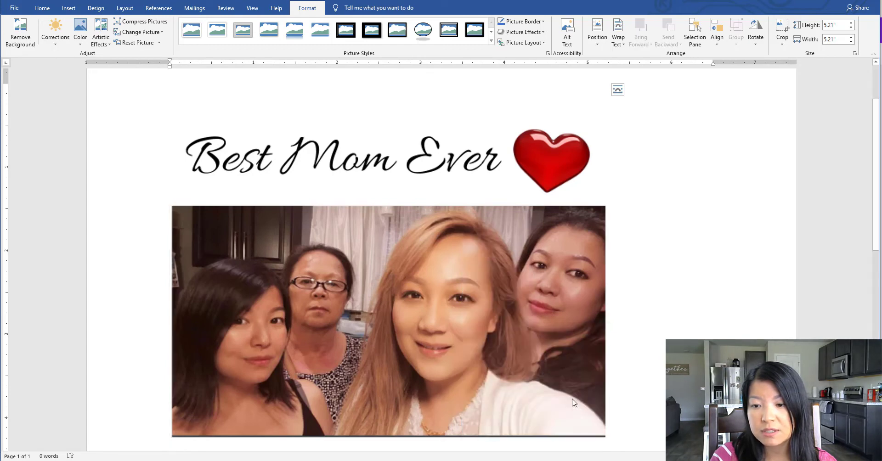
- Move the picture into the upper-left corner of the document page
left_click_drag(460, 363, 402, 280)
scroll(438, 341, "up", 3)
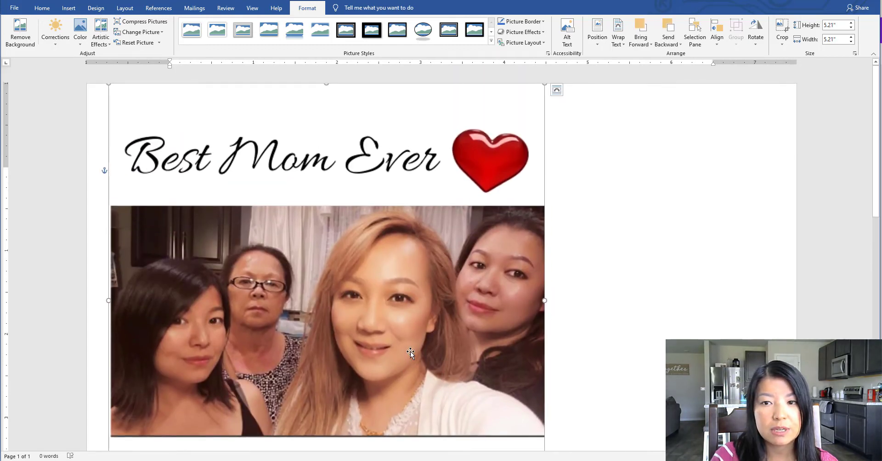
left_click_drag(410, 352, 314, 267)
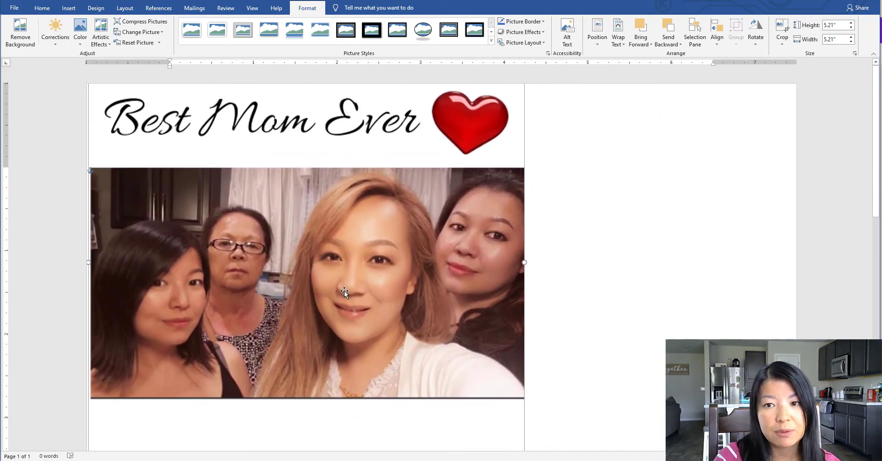
left_click_drag(344, 292, 347, 291)
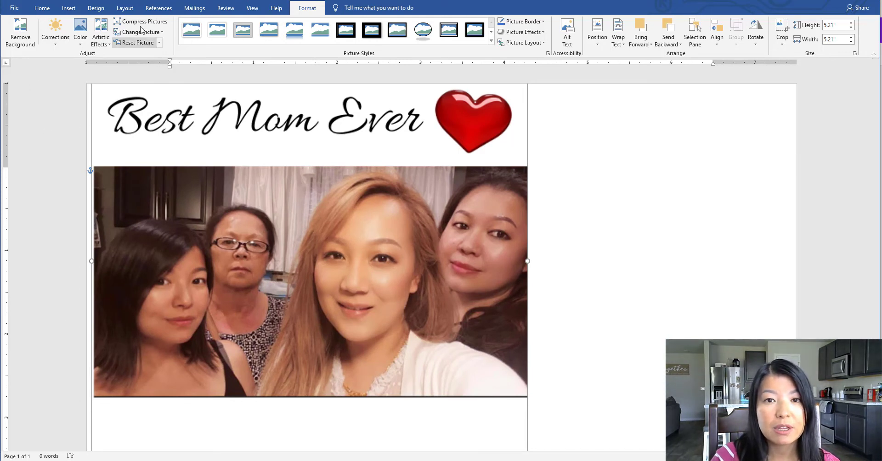
- Make sure the ruler is shown in the document
left_click(253, 9)
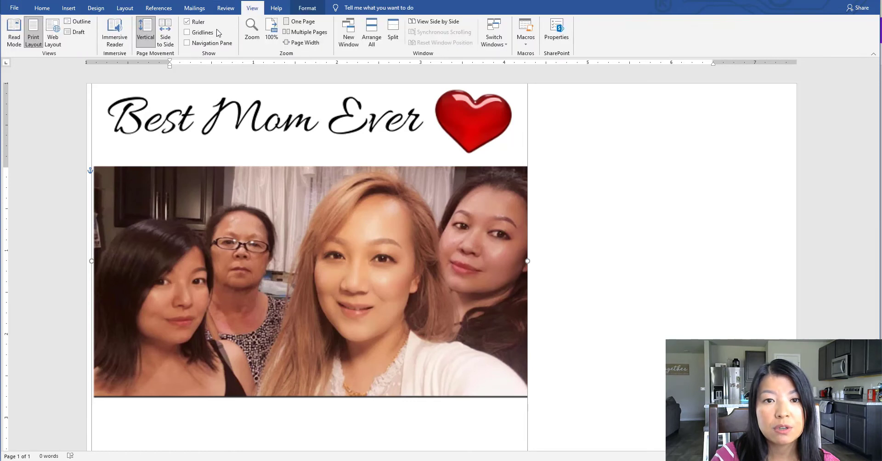
left_click(193, 26)
left_click(193, 23)
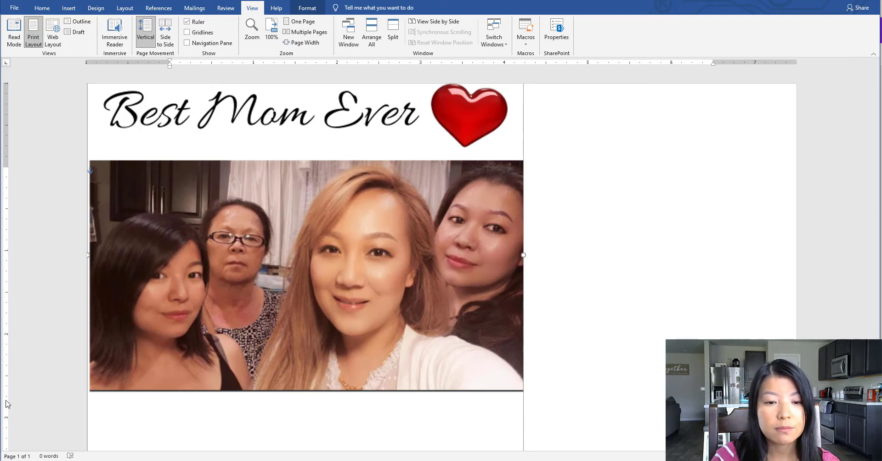
- Nudge the picture so it sits just inside the page's left edge near the upper corner, and deselect it
left_click_drag(139, 337, 138, 339)
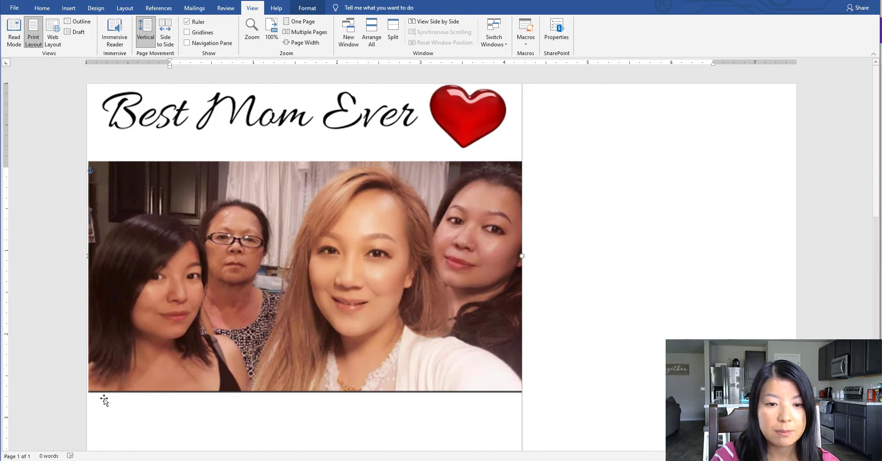
scroll(643, 317, "down", 1)
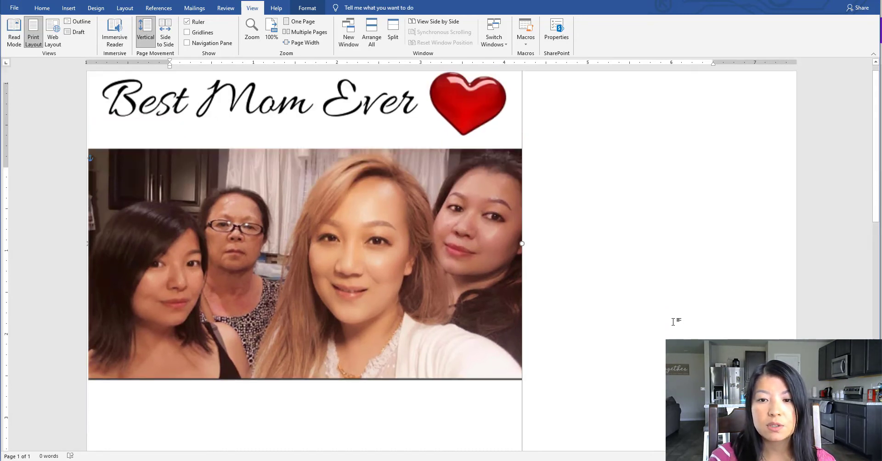
scroll(674, 322, "down", 5)
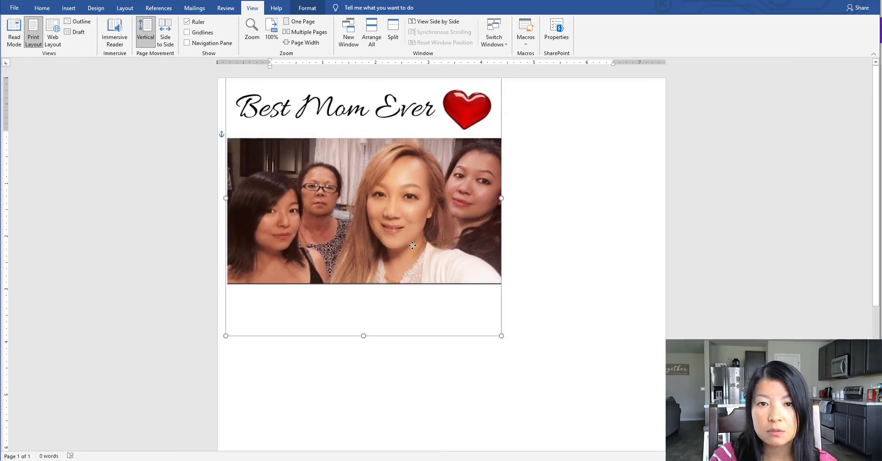
left_click_drag(413, 245, 414, 245)
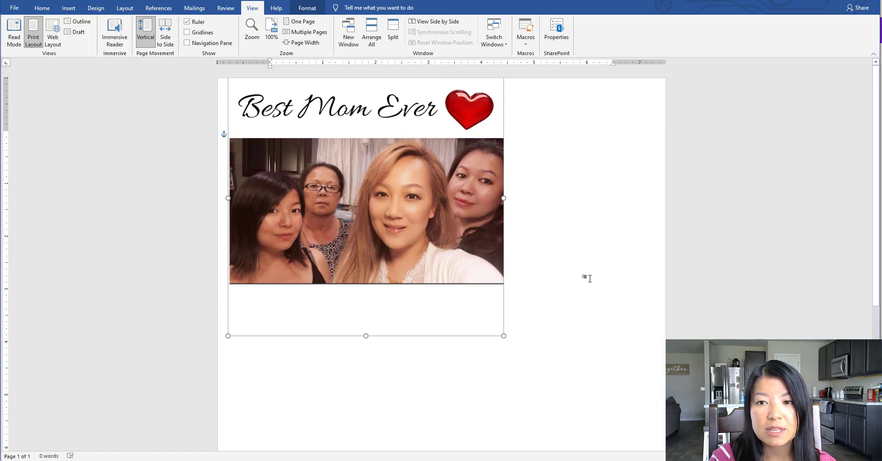
left_click(569, 258)
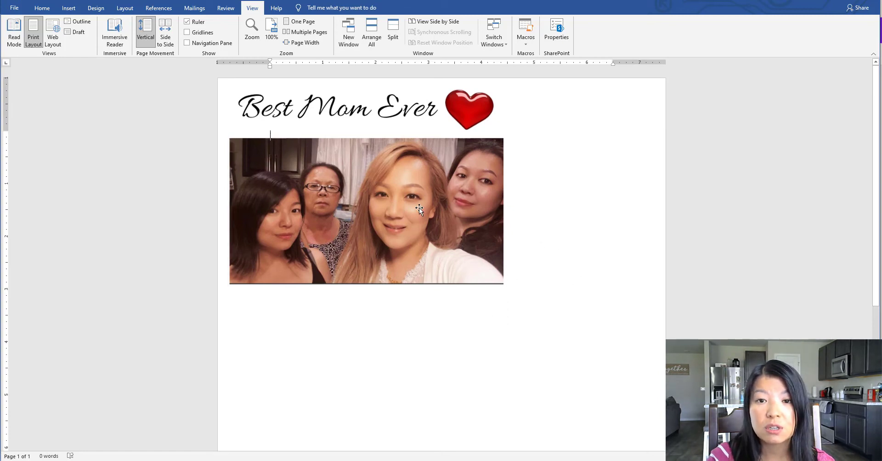
- Flip the "Best Mom Ever" picture horizontally to mirror it for printing
left_click(419, 207)
left_click(307, 8)
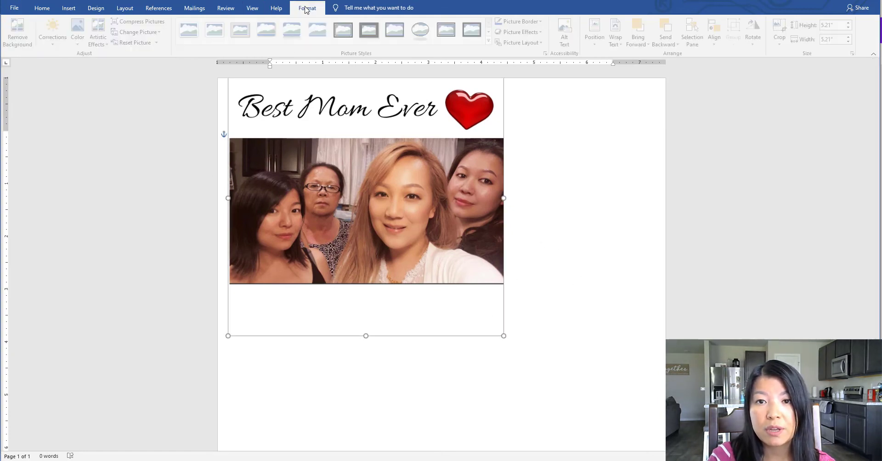
left_click(756, 34)
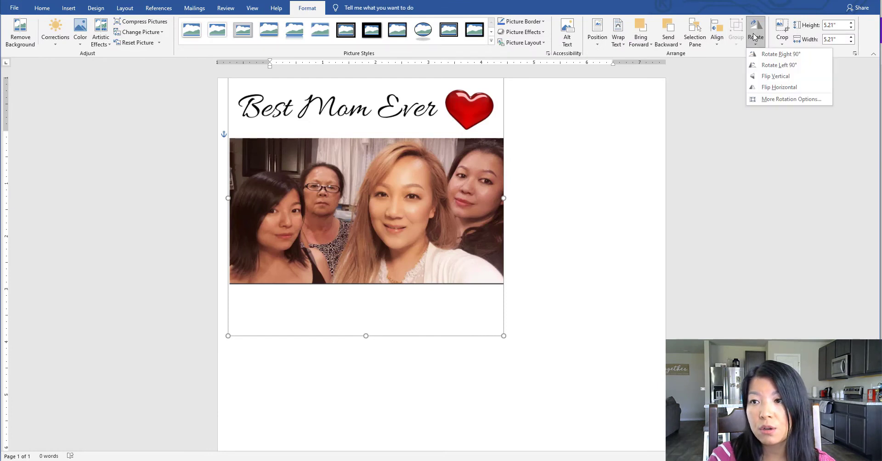
left_click(777, 88)
left_click(777, 91)
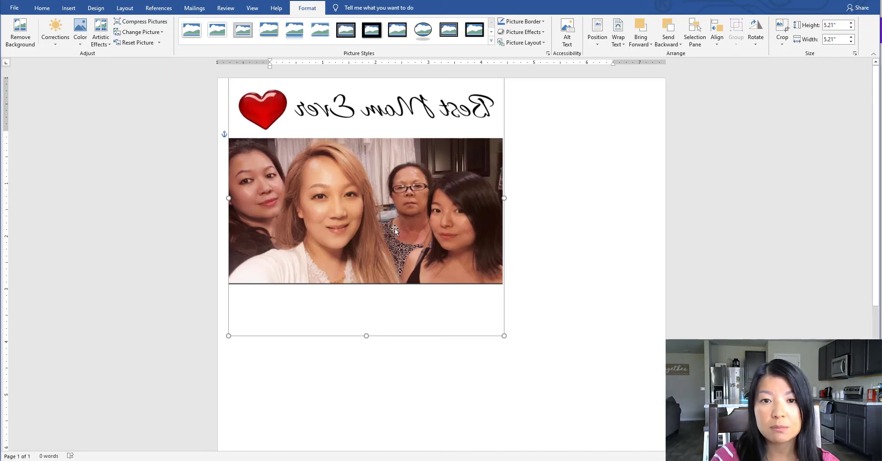
left_click_drag(395, 228, 394, 229)
- Preview the page for printing, choose RICOH AficioSG3110DN PCL 6 as the printer, and return to the document
left_click(14, 8)
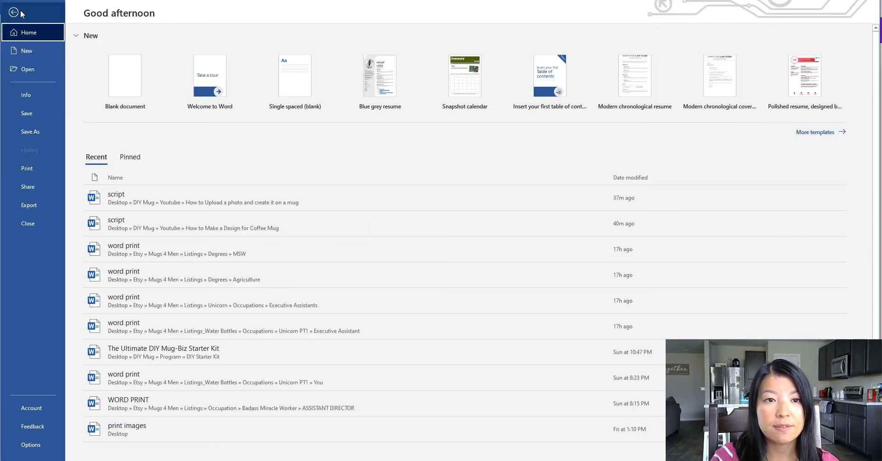
left_click(41, 170)
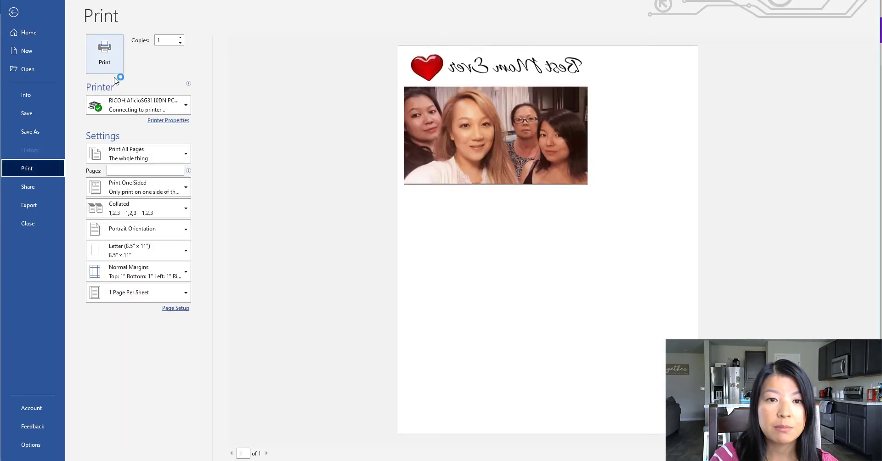
left_click(134, 105)
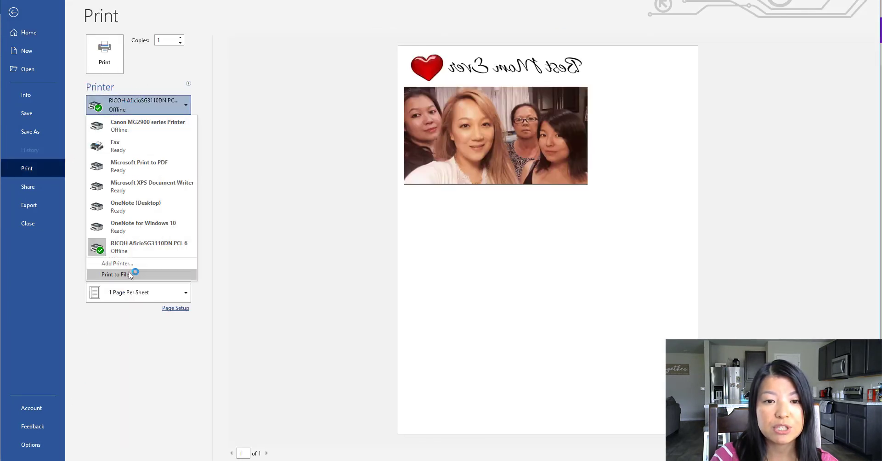
left_click(136, 253)
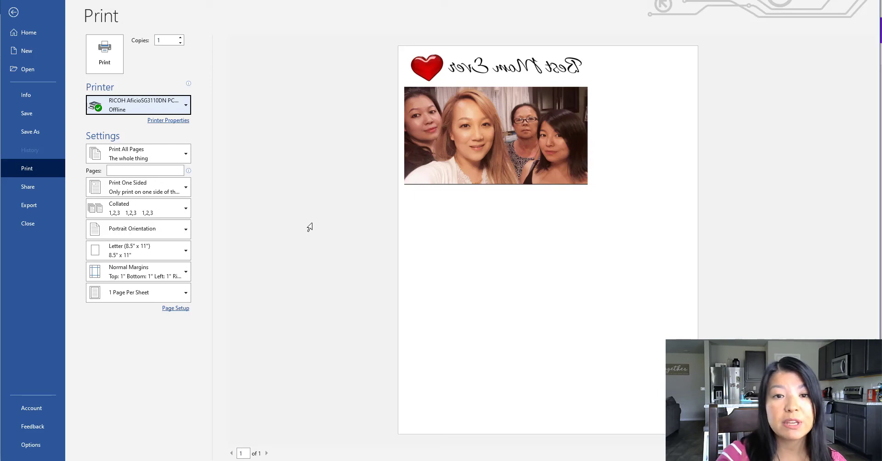
left_click(13, 12)
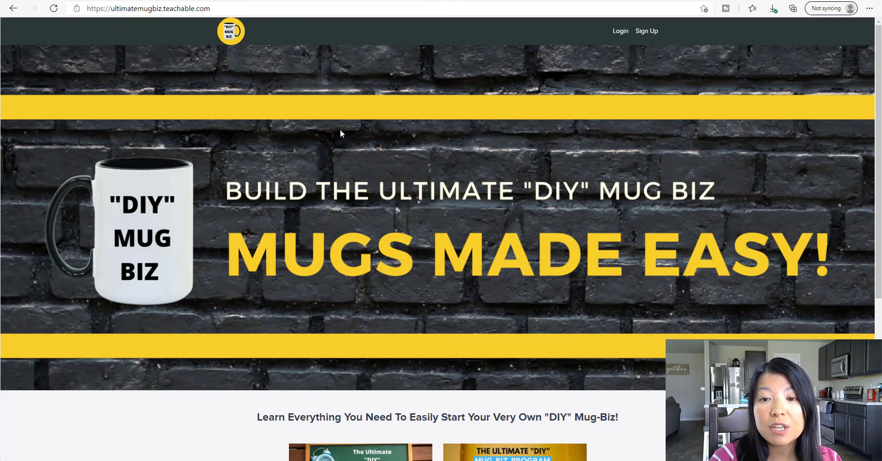
- In the browser on ultimatemugbiz.teachable.com, open the free course "The Ultimate "DIY" Mug-Biz Starter Kit"
scroll(531, 183, "down", 5)
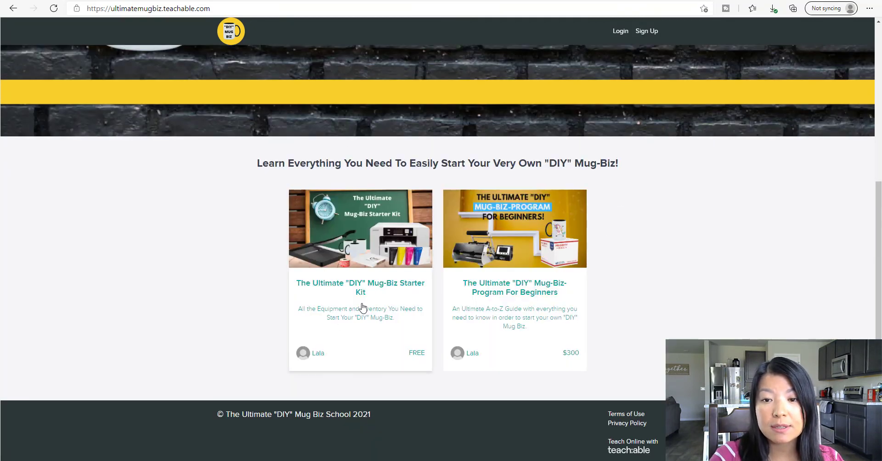
left_click(325, 300)
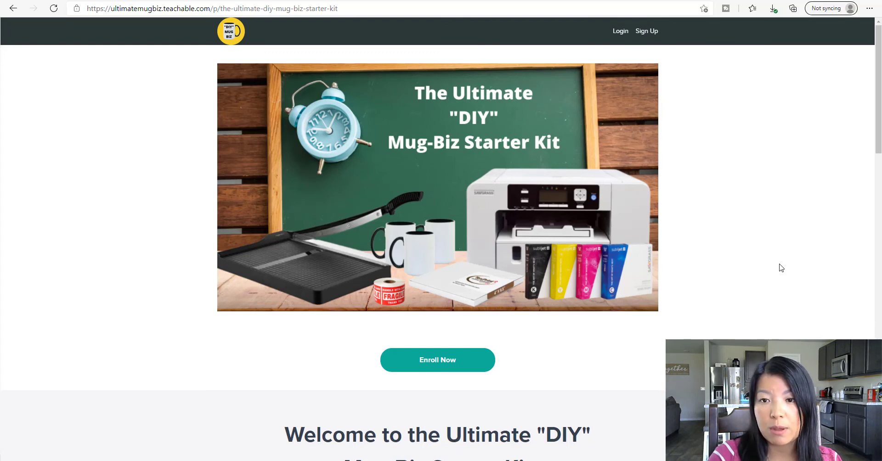
- Review the starter kit's equipment and inventory list and start enrolling with the Free pricing option
scroll(782, 268, "down", 3)
scroll(734, 312, "down", 3)
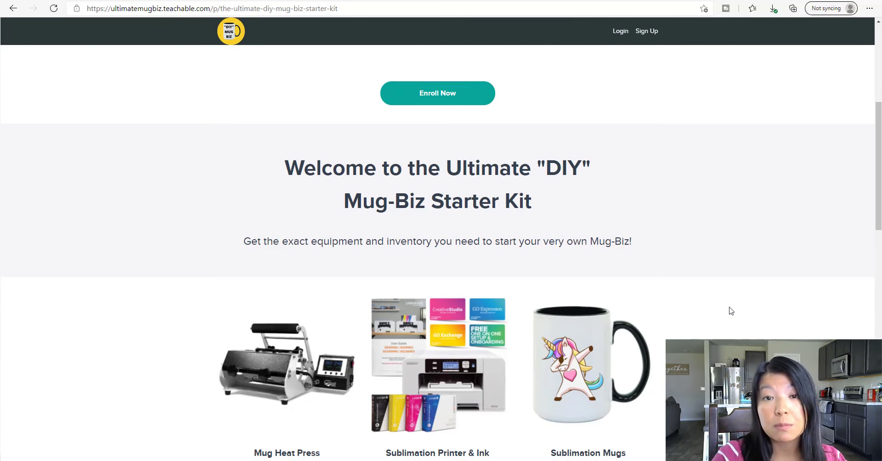
scroll(732, 312, "down", 4)
scroll(712, 263, "up", 2)
scroll(714, 265, "down", 4)
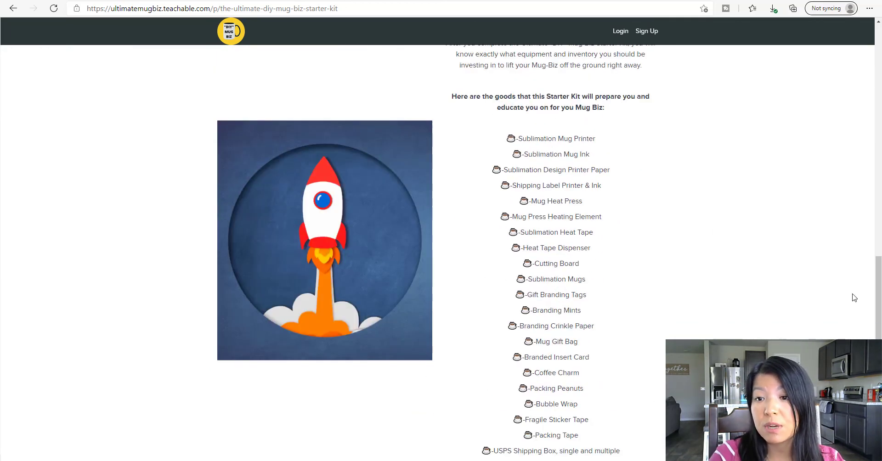
scroll(747, 260, "down", 4)
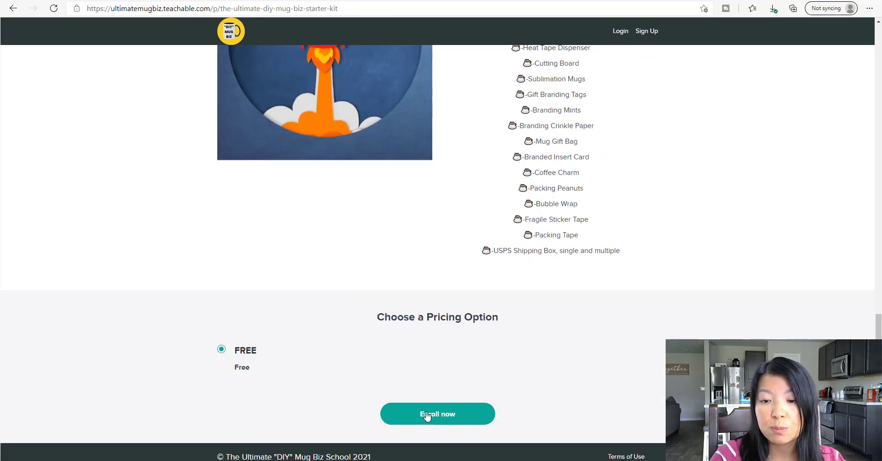
left_click(427, 416)
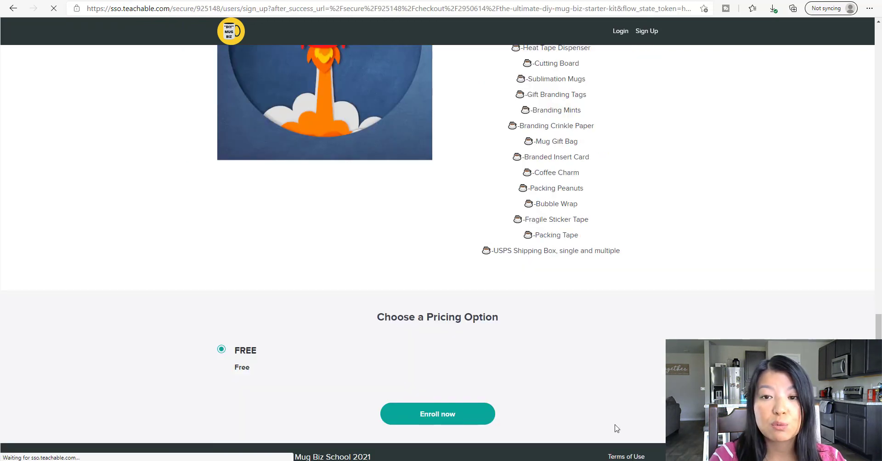